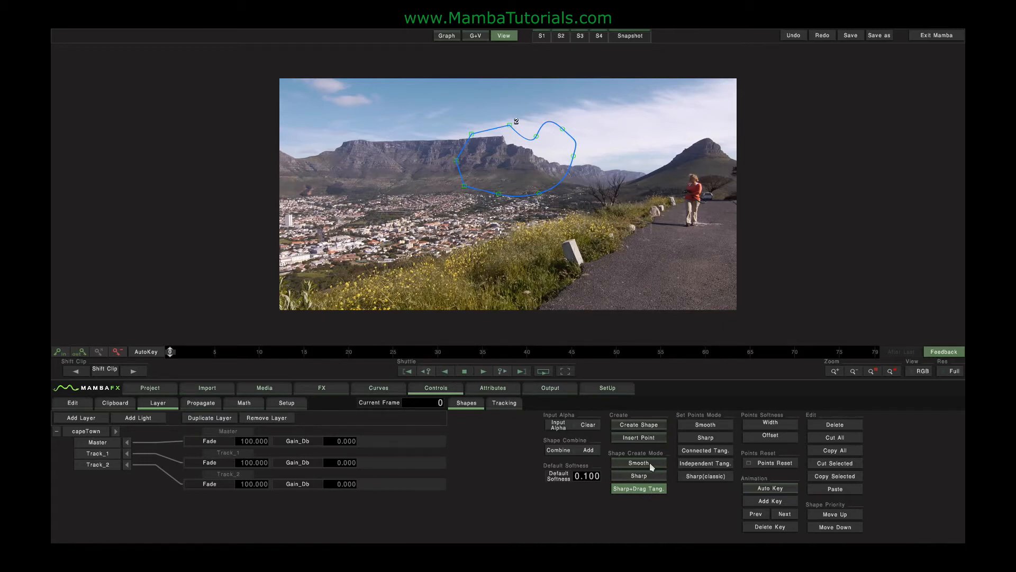
Change the point mode of the lower-right control point on shape 2 and reselect that point.
left_click(538, 195)
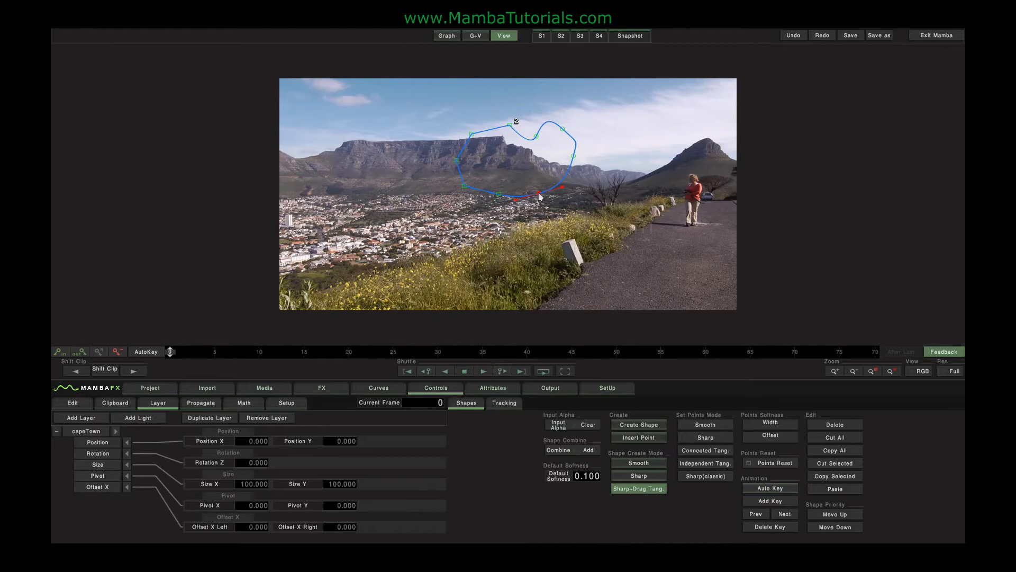
left_click(707, 439)
left_click(539, 206)
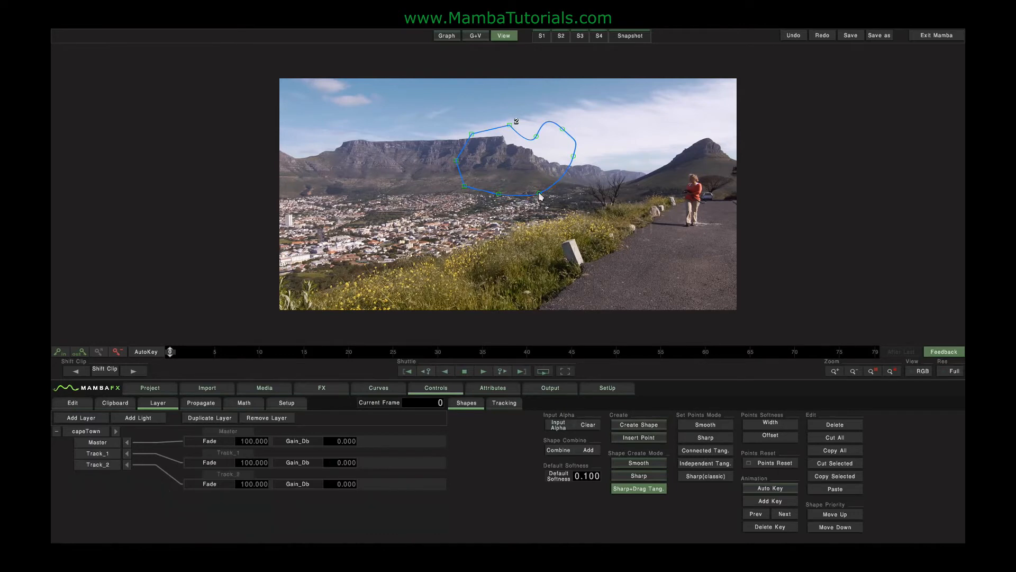
left_click(538, 194)
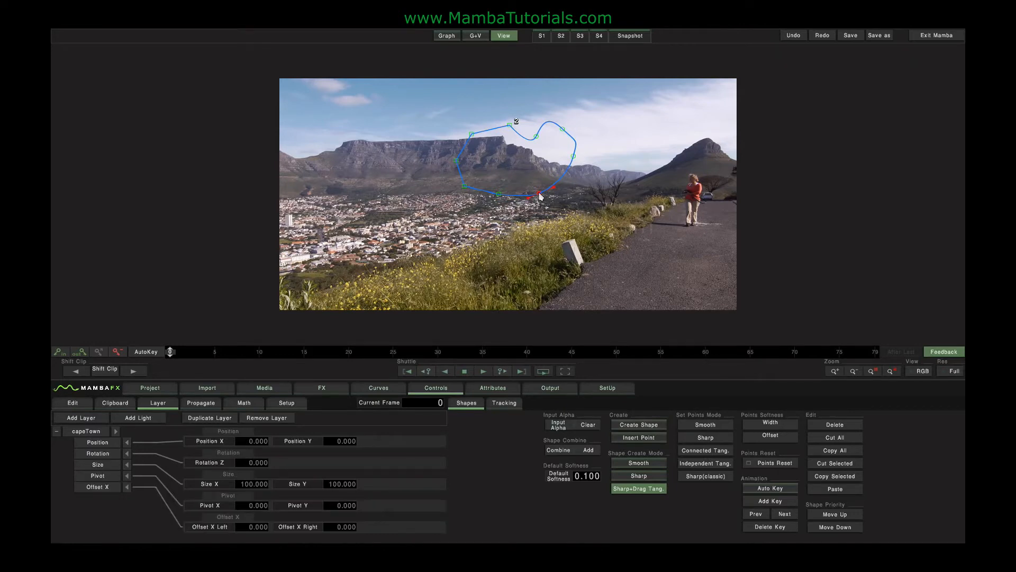
Select all of shape 2's points and move the whole shape down over the city area.
left_click_drag(429, 109, 510, 227)
double_click(537, 195)
left_click_drag(536, 193, 536, 224)
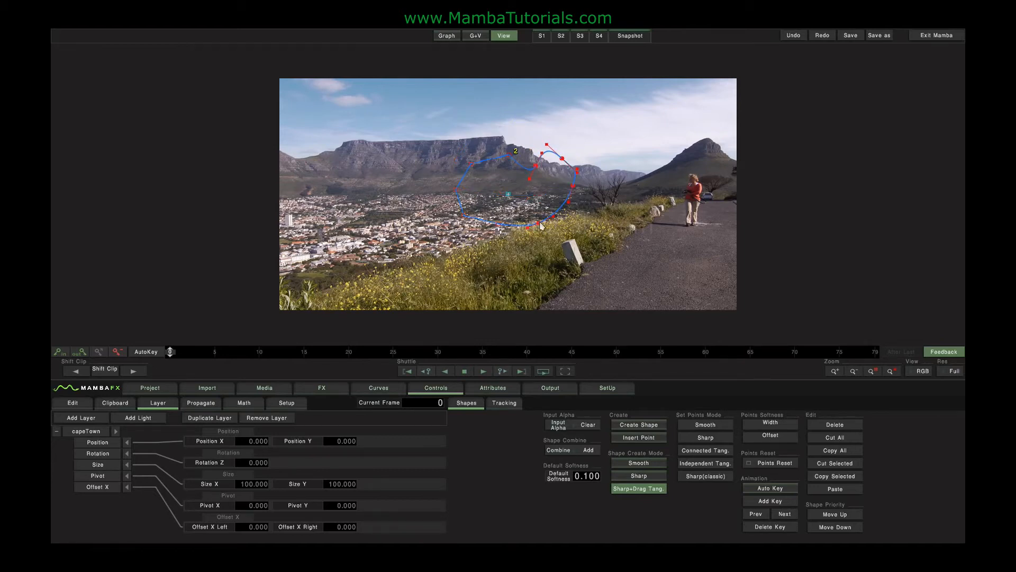
Display the alpha channel and increase the softness width of all of shape 2's points.
left_click(918, 372)
left_click(919, 351)
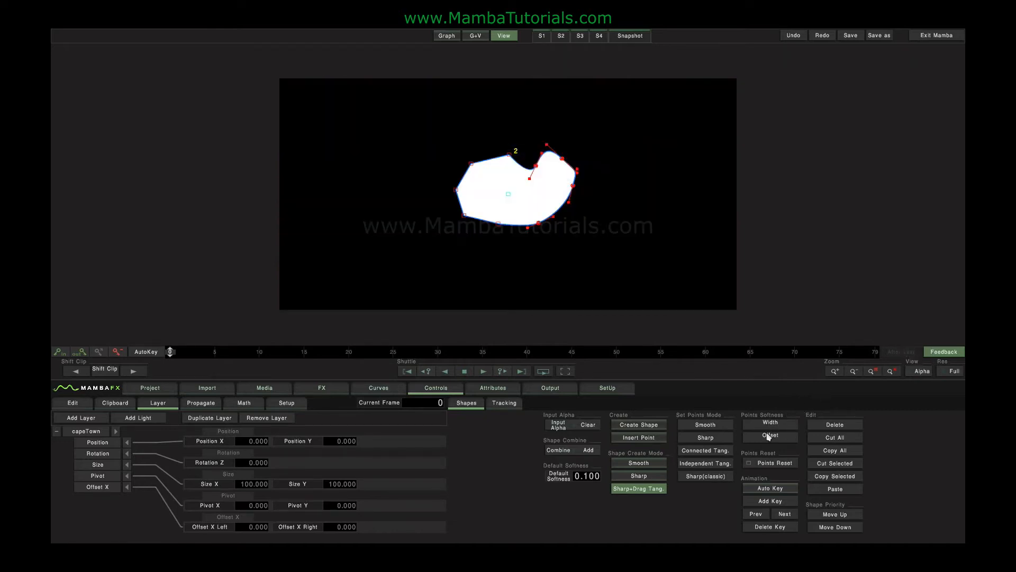
left_click_drag(770, 423, 834, 423)
left_click(603, 198)
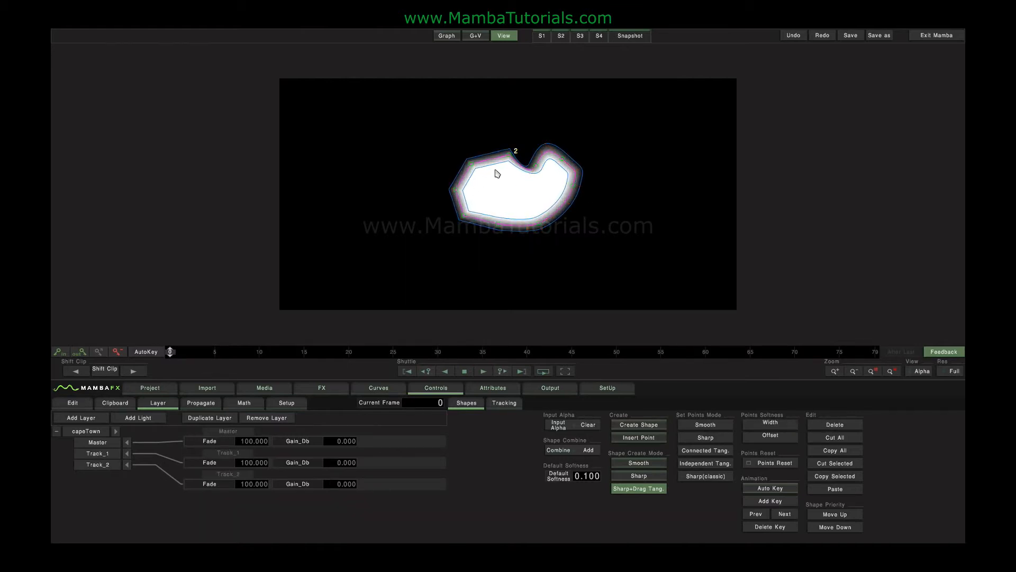
Increase the softness offset of all points of shape 2 and deselect the shape.
left_click(540, 227)
left_click_drag(773, 436, 800, 433)
left_click(610, 238)
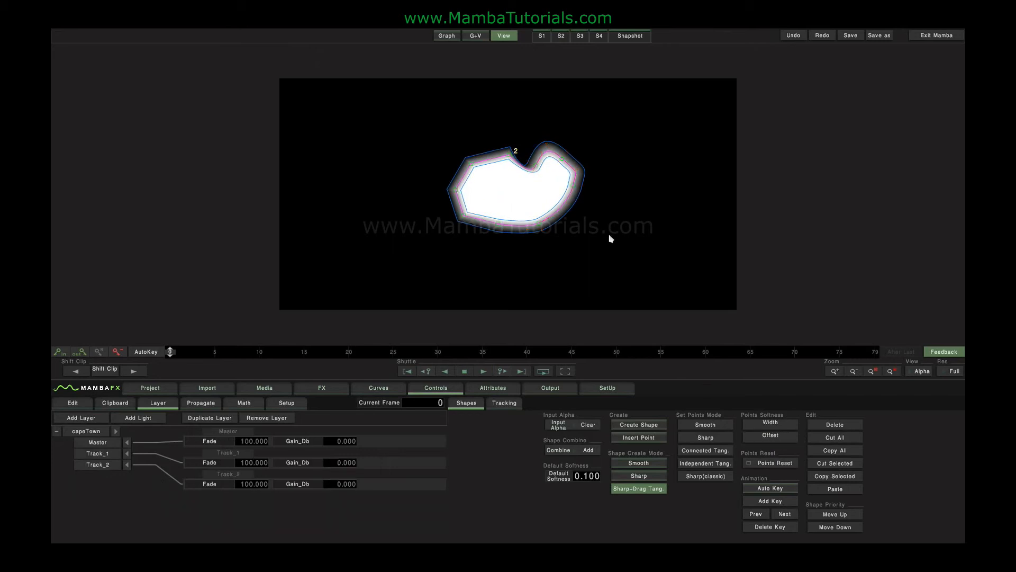
Stretch the outer and inner softness handles of shape 2's lower-right point, then pull both back close to the edge.
left_click(538, 222)
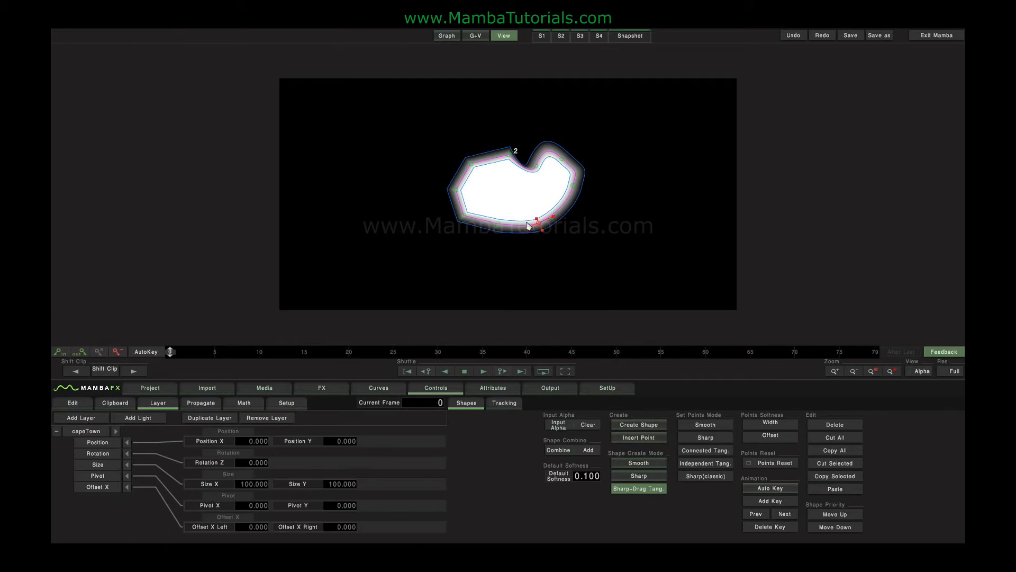
left_click_drag(543, 231, 558, 268)
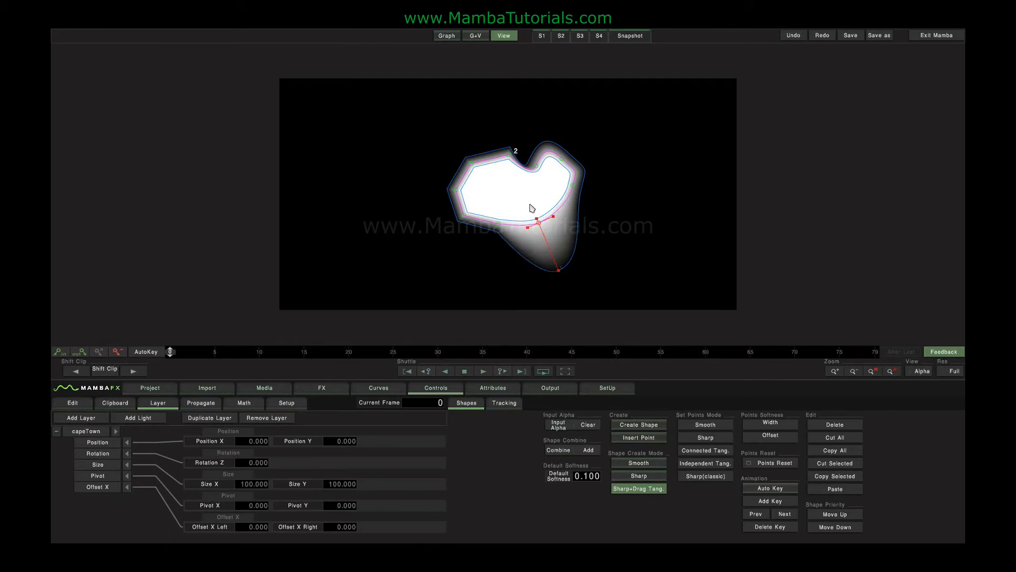
left_click_drag(532, 205, 531, 197)
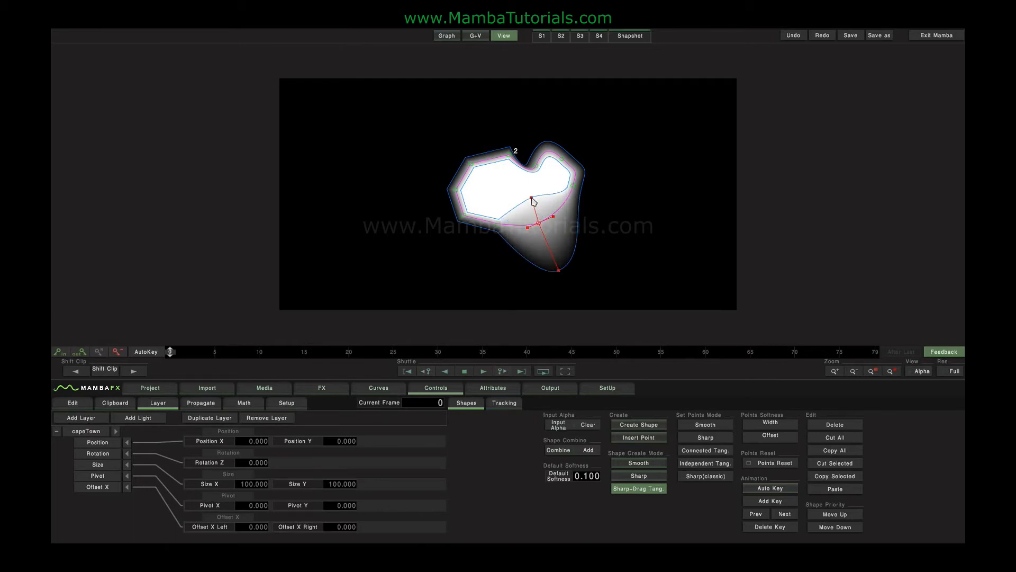
left_click_drag(531, 198, 534, 216)
left_click_drag(560, 272, 544, 230)
Select all points of shape 2 and apply Reset All to their tangents and softness radials.
left_click(767, 464)
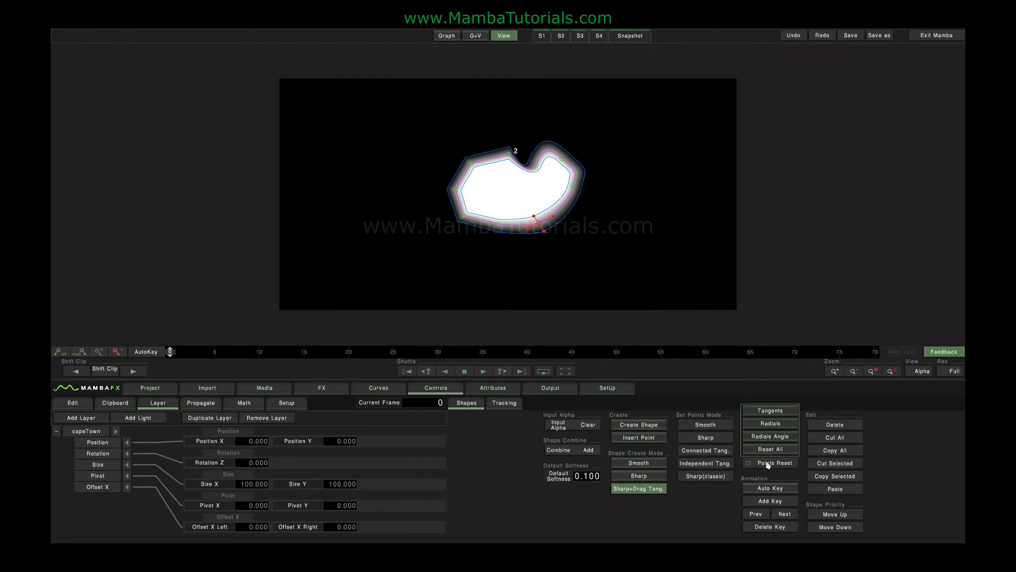
left_click(708, 325)
key("ctrl+a")
left_click(767, 463)
left_click(767, 451)
left_click(554, 274)
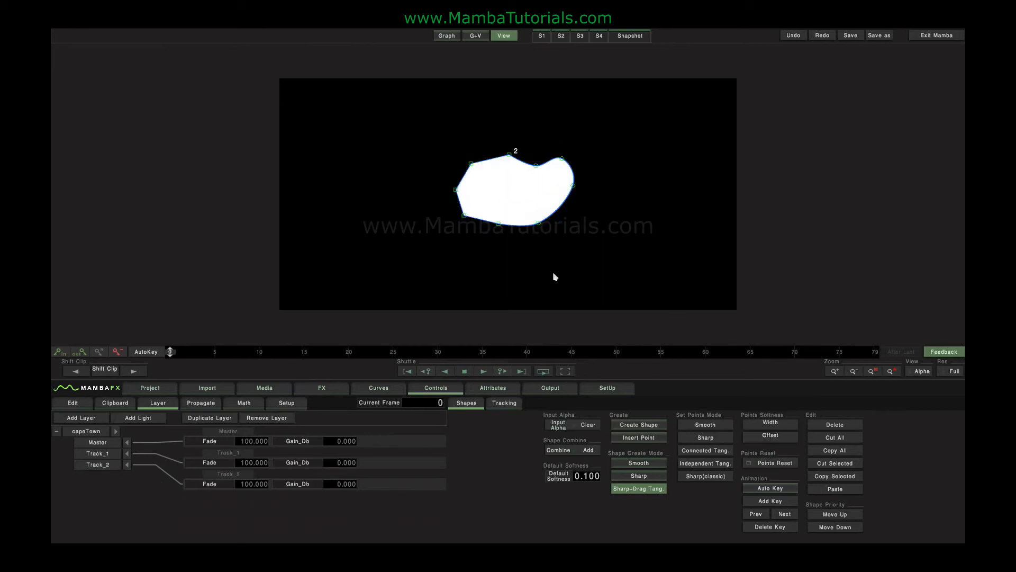
Offset the whole shape 2 to Position X -27 and Position Y -2, then deselect it in the shape controls.
left_click(539, 226)
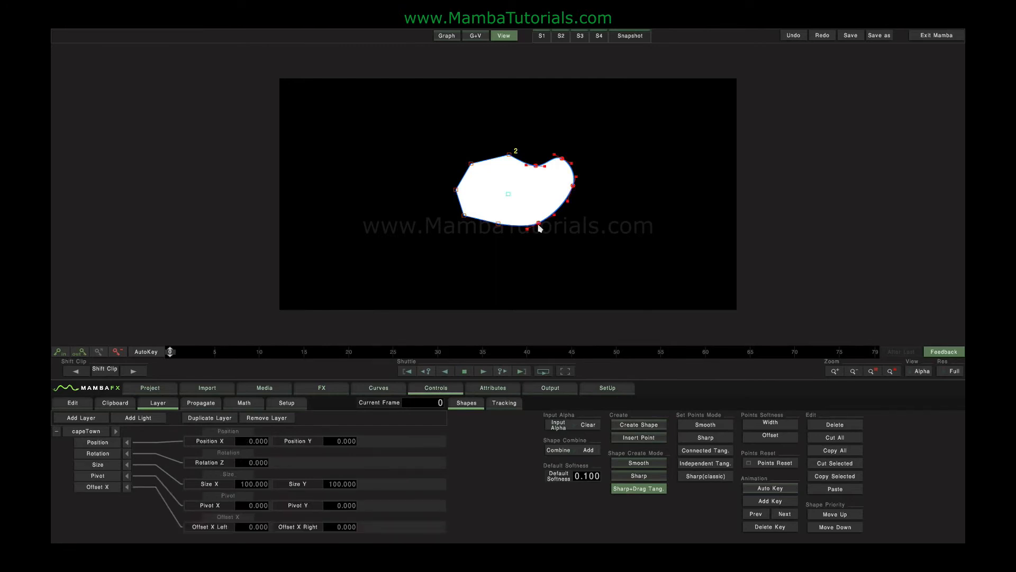
left_click(388, 393)
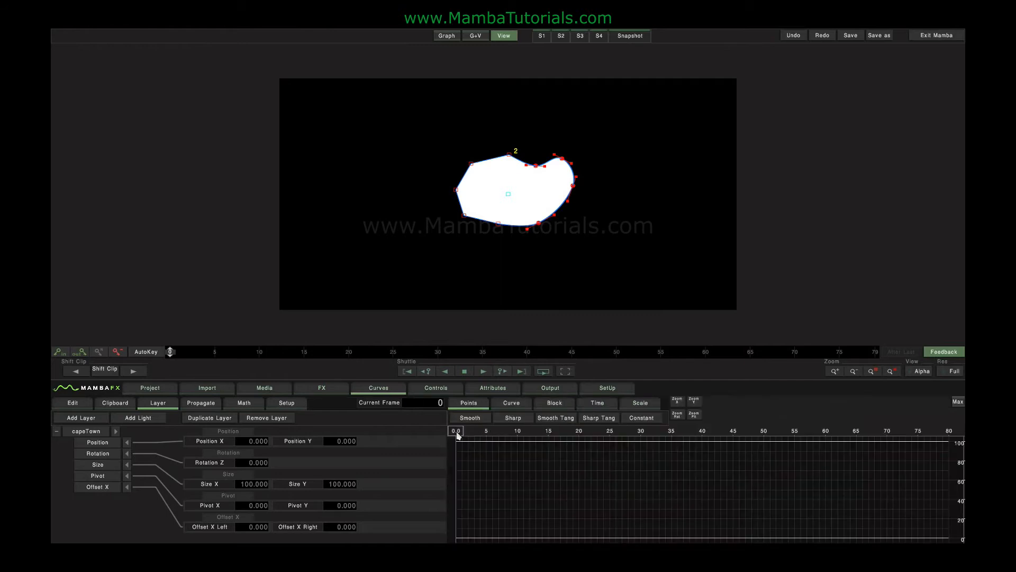
mouse_move(245, 441)
left_mouse_down()
mouse_move(490, 445)
mouse_move(125, 443)
mouse_move(255, 445)
left_mouse_up()
mouse_move(345, 443)
left_mouse_down()
mouse_move(481, 431)
mouse_move(336, 439)
left_mouse_up()
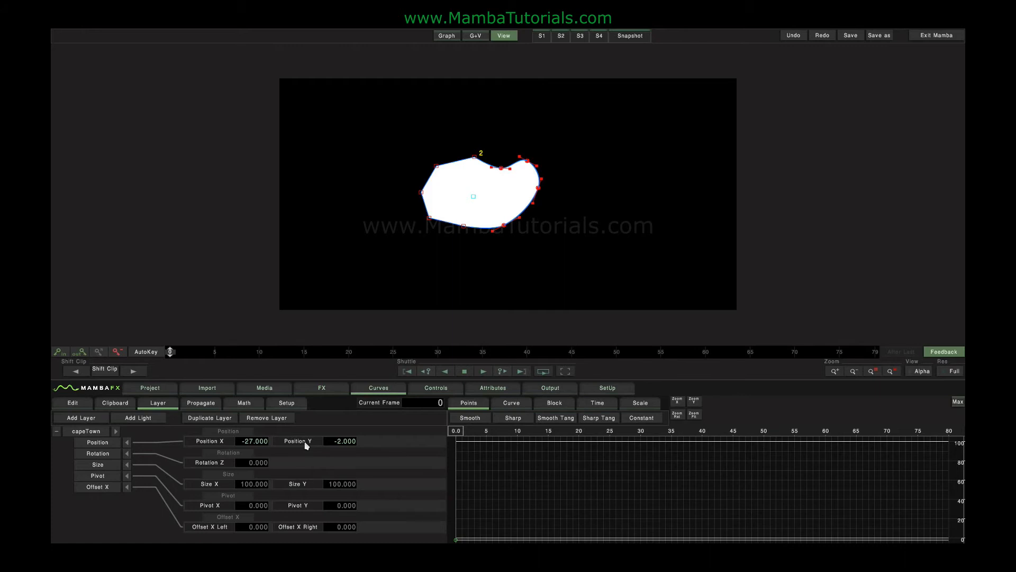
left_click(427, 388)
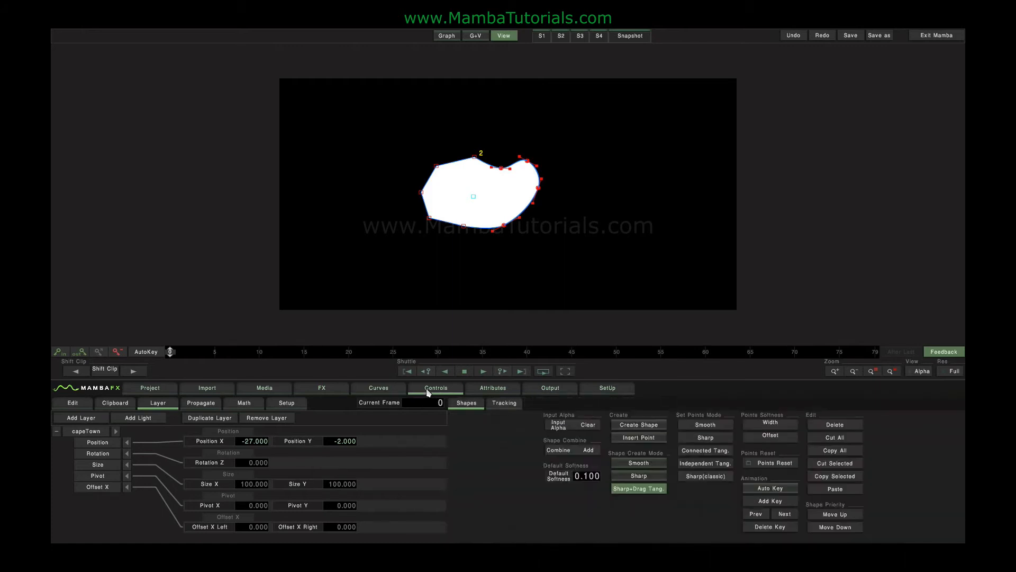
left_click(544, 228)
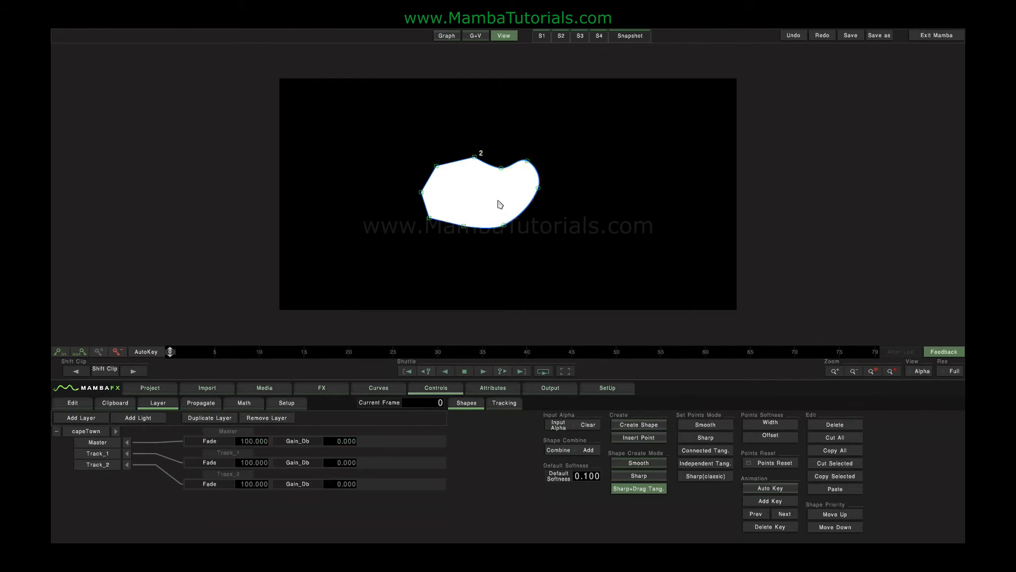
Enable shape Auto Key and animate the lower-right point, pulled down at frame 0 and up into the shape at frame 79.
left_click(769, 490)
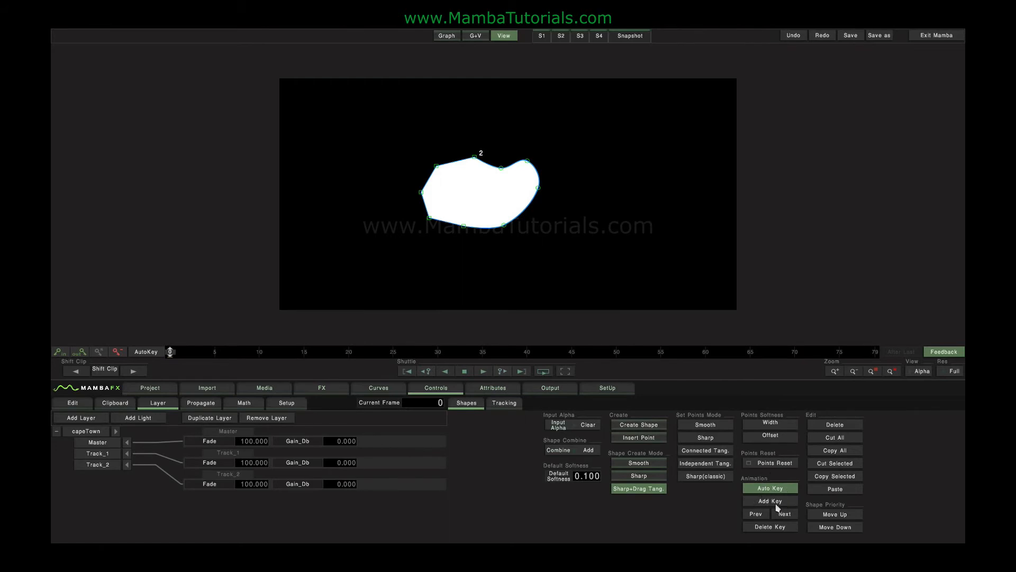
left_click_drag(504, 225, 514, 258)
left_click_drag(170, 353, 893, 360)
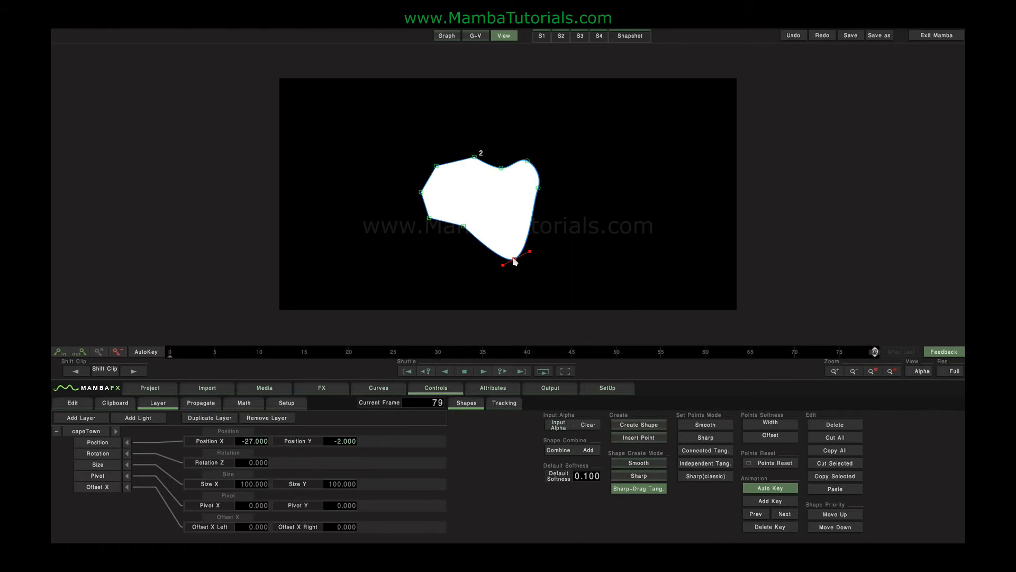
left_click_drag(514, 259, 500, 186)
left_click_drag(878, 352, 723, 352)
left_click_drag(843, 347, 168, 354)
Enable timeline AutoKey and keyframe shape 2's Position X at -65 on frame 0 and 34 on frame 79.
left_click(146, 351)
left_click_drag(230, 446, 189, 440)
left_click_drag(171, 352, 874, 353)
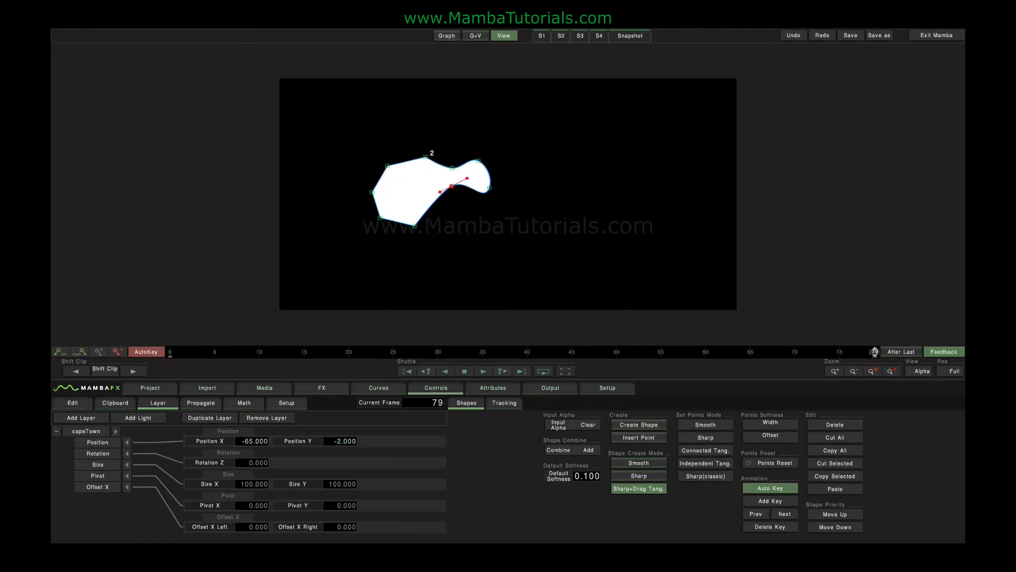
left_click_drag(263, 445, 768, 456)
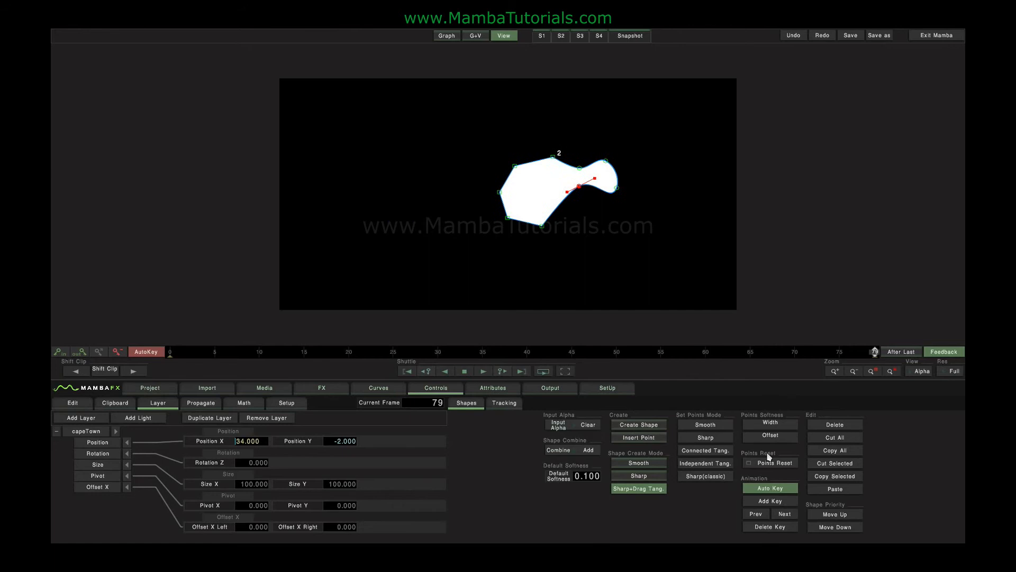
left_click_drag(874, 351, 51, 310)
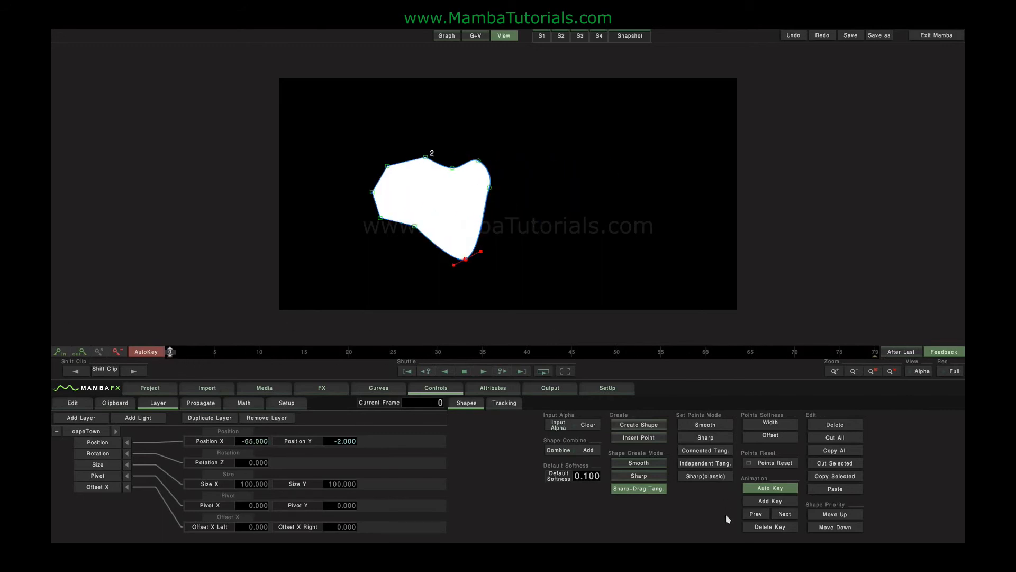
Deselect shape 2 and examine the available Shape Combine modes.
left_click(572, 210)
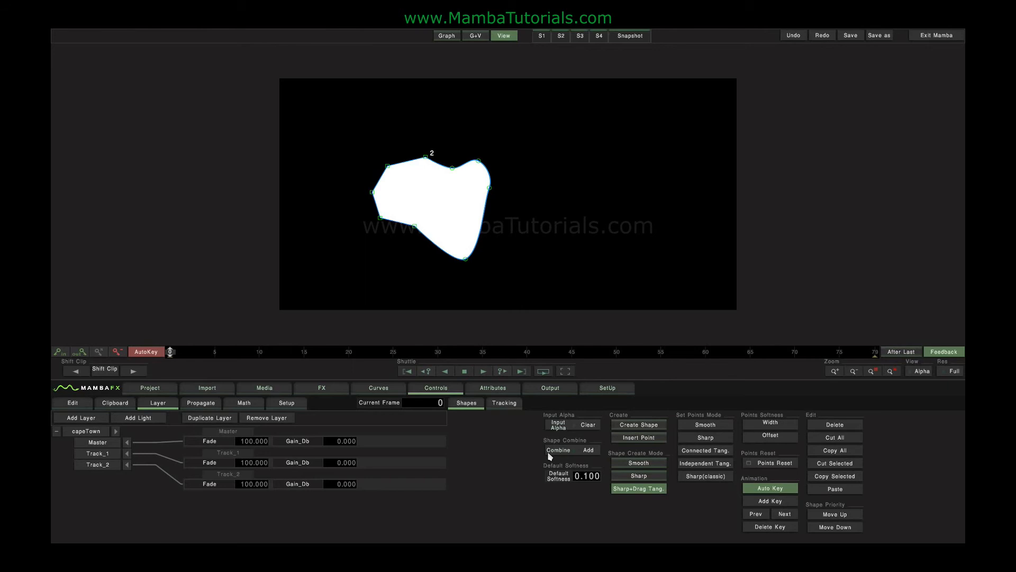
left_click(549, 455)
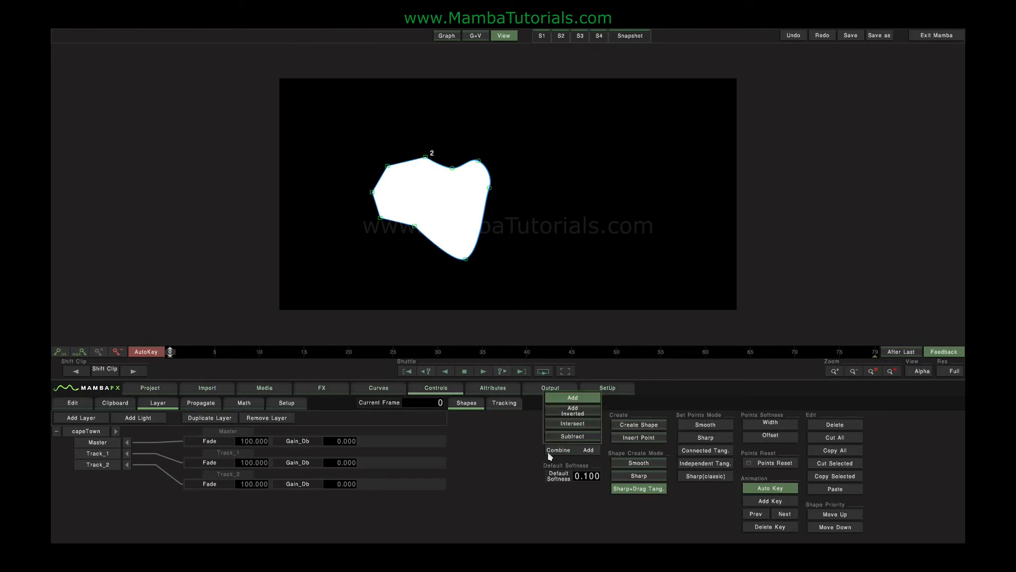
left_click(513, 450)
Create a tall, narrow closed shape with six points to the right of shape 2.
left_click(633, 428)
left_click_drag(530, 97, 521, 121)
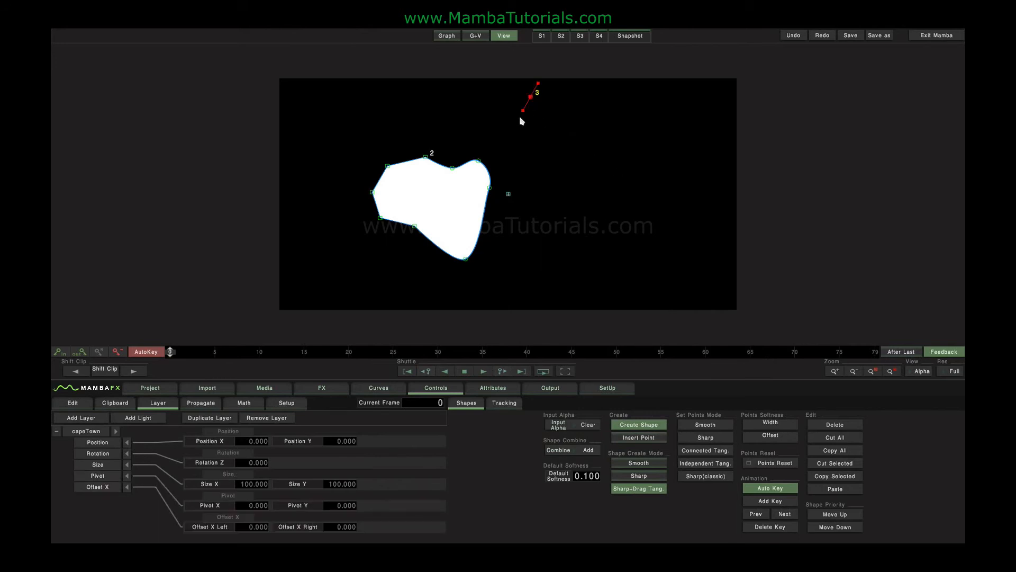
left_click(503, 188)
left_click(504, 285)
left_click(553, 296)
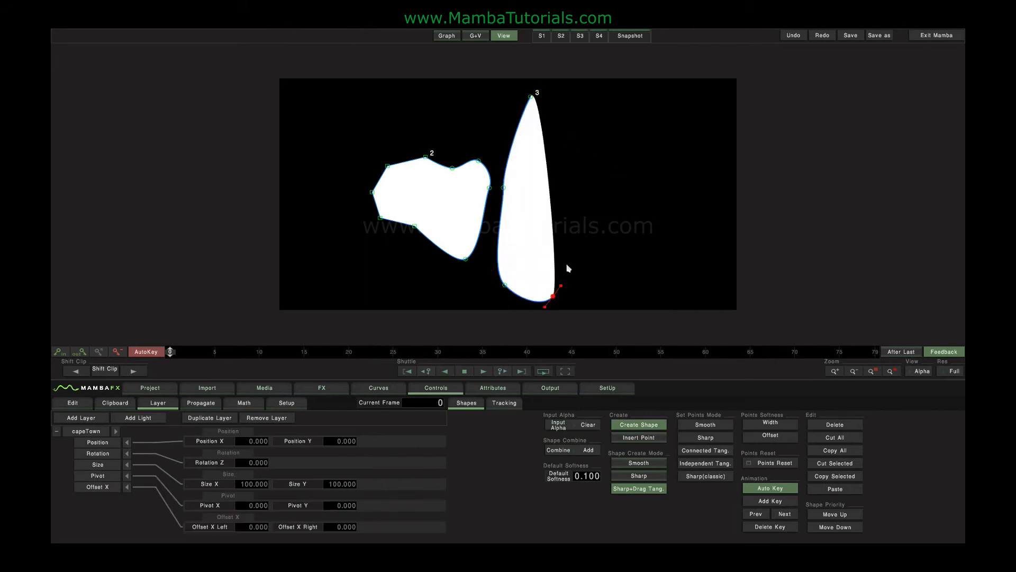
left_click_drag(563, 173, 562, 143)
left_click(561, 107)
right_click(591, 122)
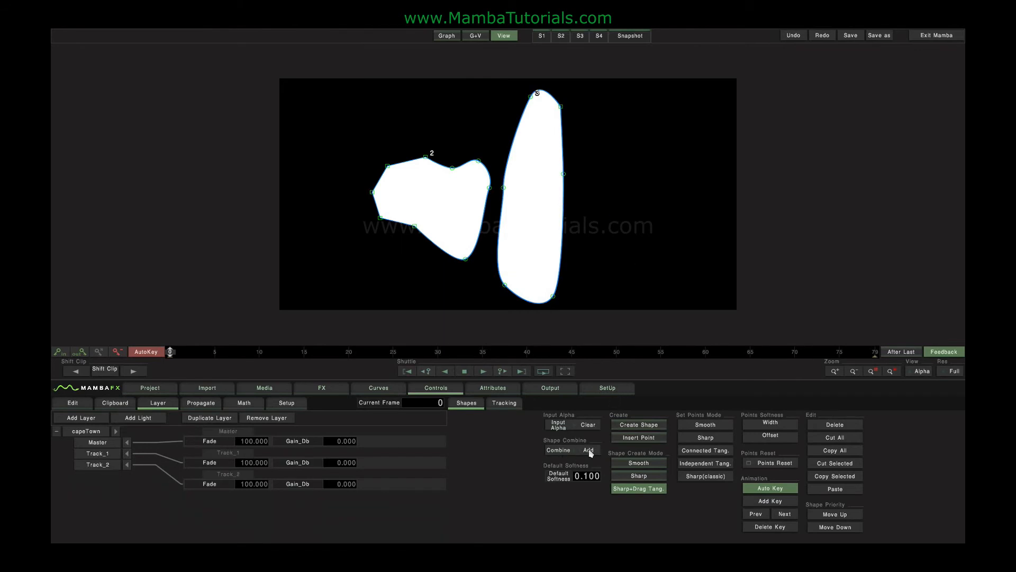
Set the tall shape 3's combine mode to Subtract and preview the animation across the timeline.
left_click_drag(170, 351, 571, 352)
left_click_drag(286, 377, 170, 352)
left_click(563, 175)
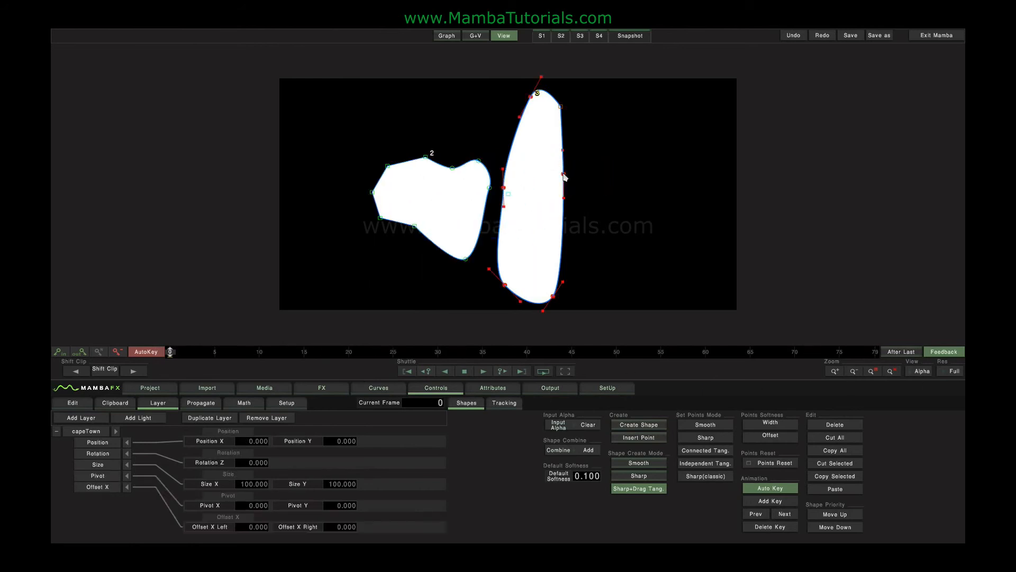
left_click(588, 450)
left_click(573, 436)
left_click_drag(212, 351, 187, 353)
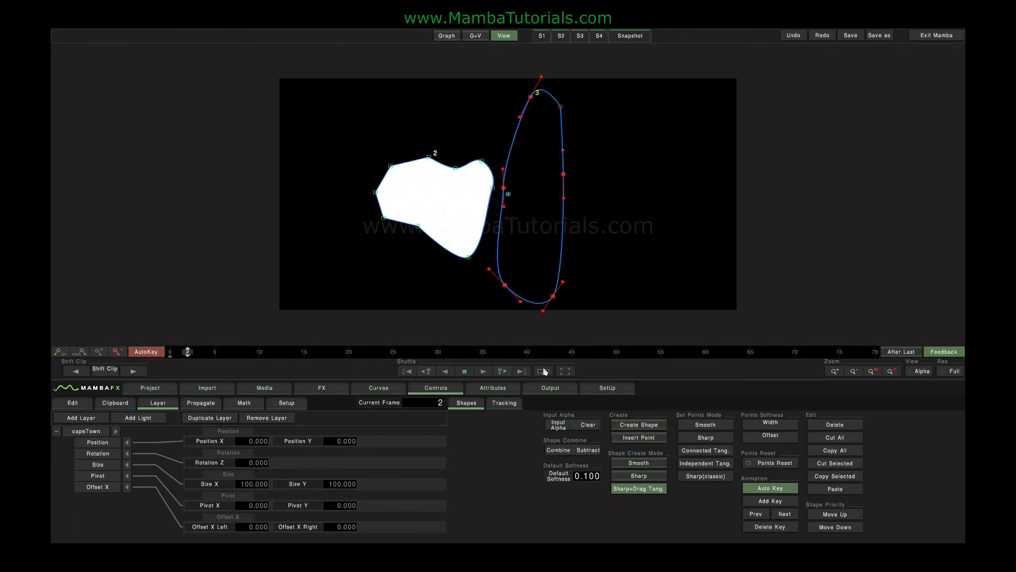
left_click(544, 371)
Try the Intersect and Add Inverted combine modes on the tall shape 3.
left_click(587, 449)
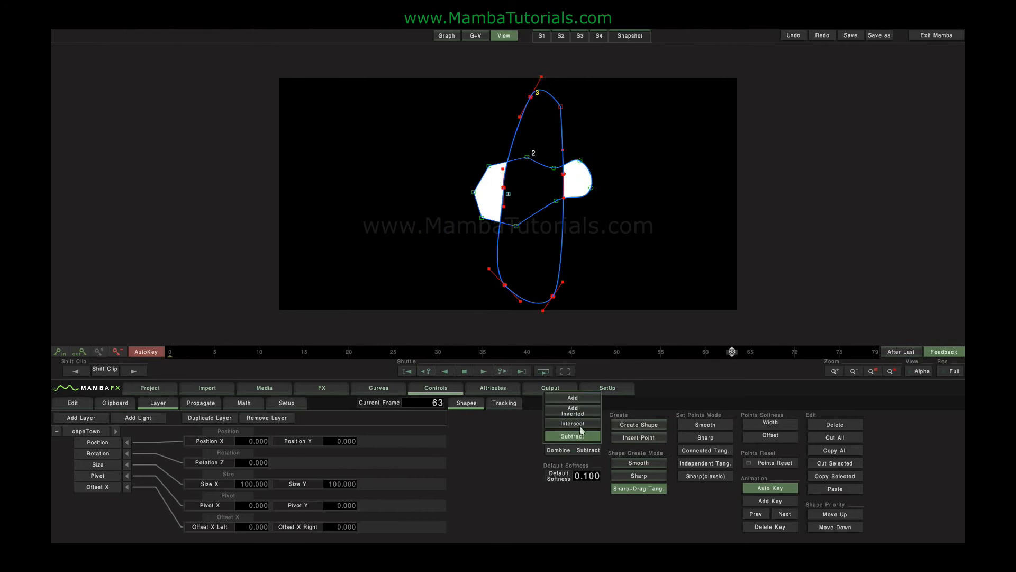
left_click(581, 424)
left_click(586, 449)
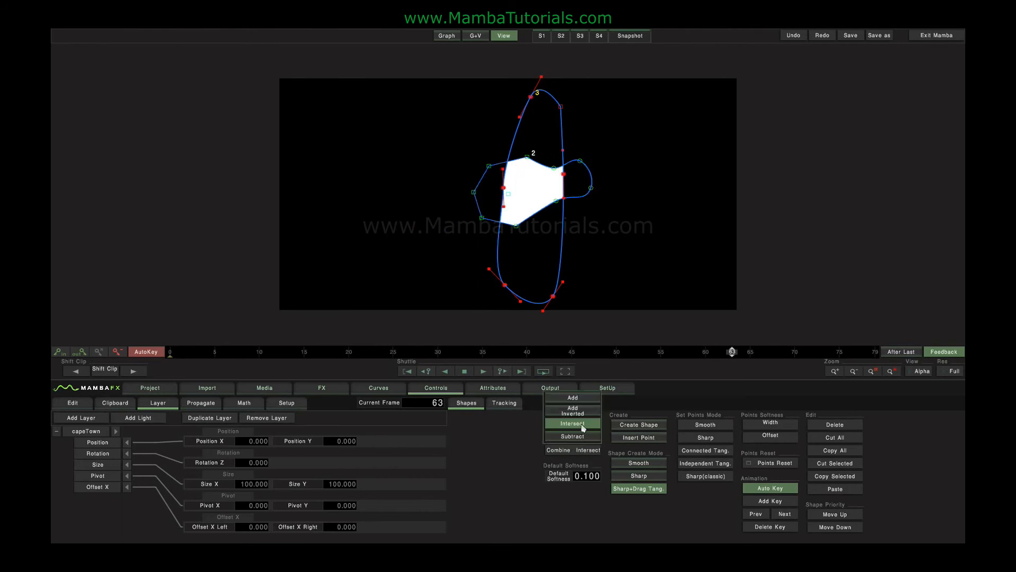
left_click(582, 412)
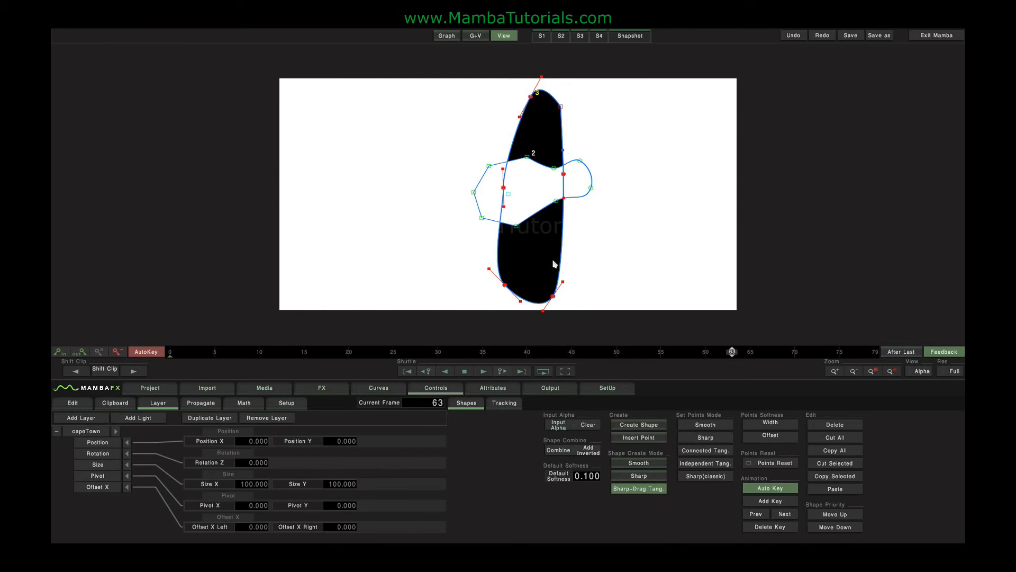
Return the tall shape 3 to the Subtract combine mode and scrub the timeline to frame 33.
left_click(590, 453)
left_click(579, 438)
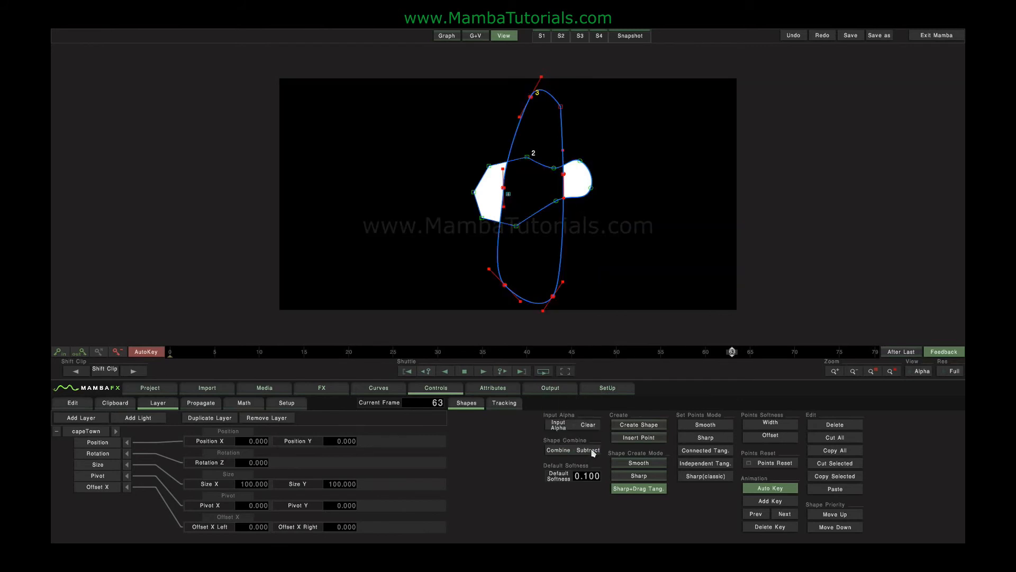
left_click_drag(732, 351, 286, 353)
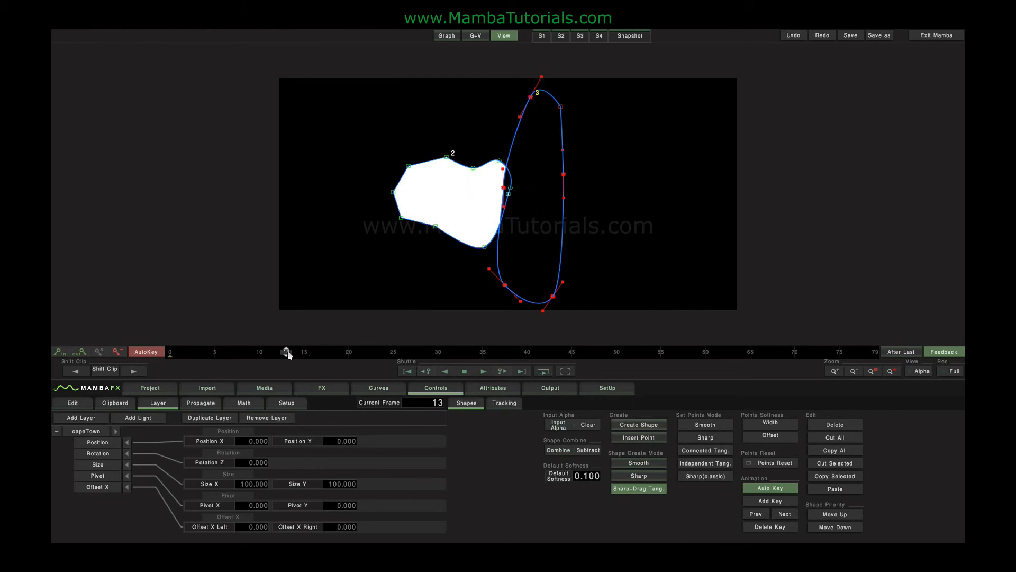
left_click_drag(287, 354, 464, 354)
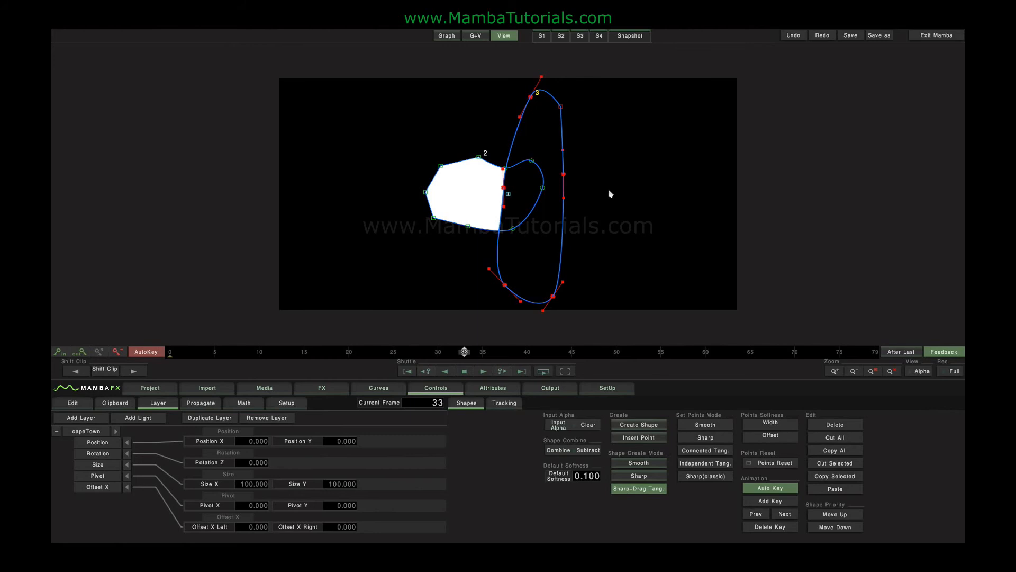
At frame 36, move shape 2 up and down in shape priority several times, leaving it above the tall shape.
left_click(492, 352)
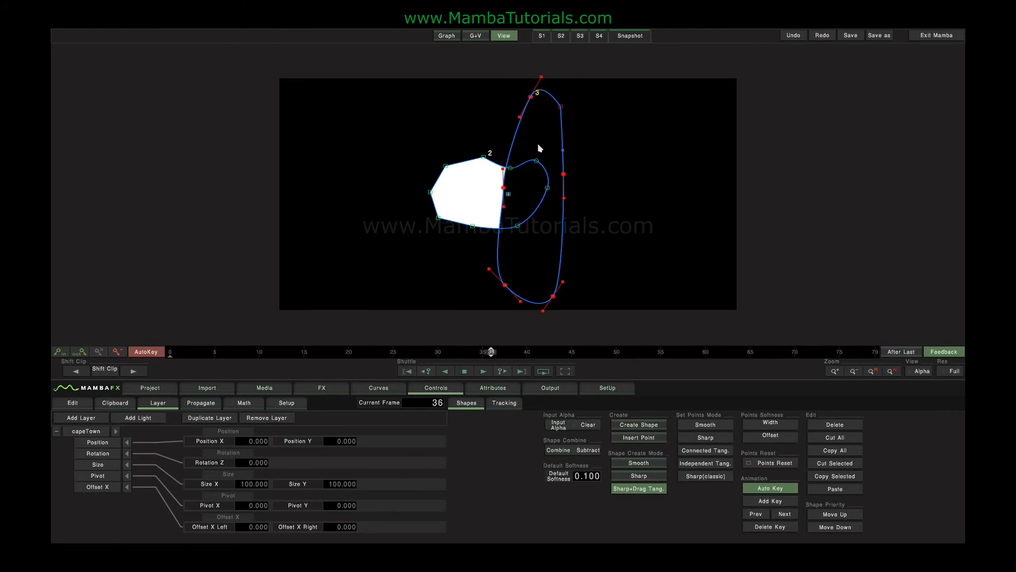
left_click(483, 159)
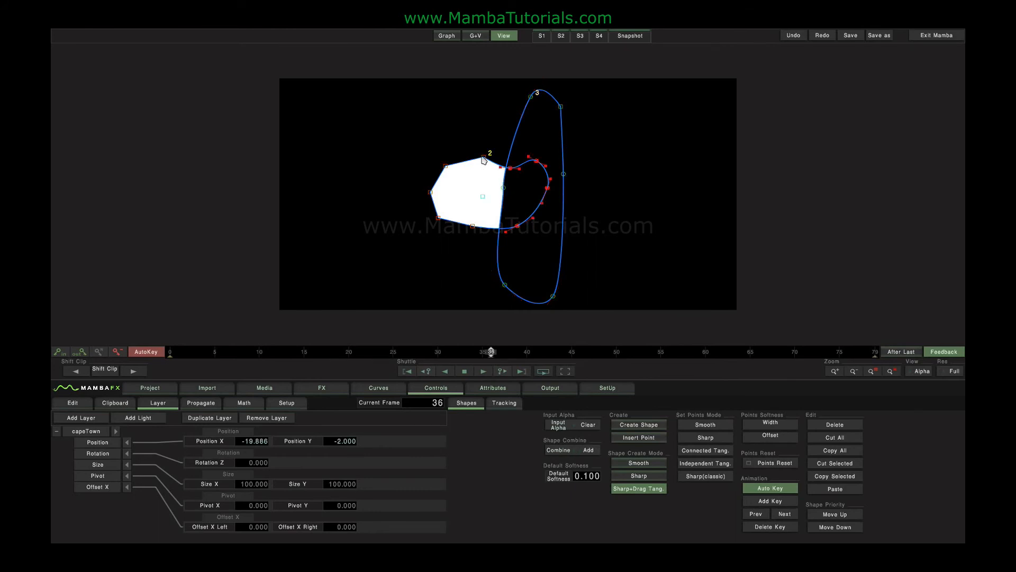
left_click(833, 514)
left_click(834, 527)
left_click(834, 516)
left_click(833, 528)
left_click(834, 516)
left_click(833, 527)
left_click(834, 514)
left_click(831, 528)
left_click(832, 518)
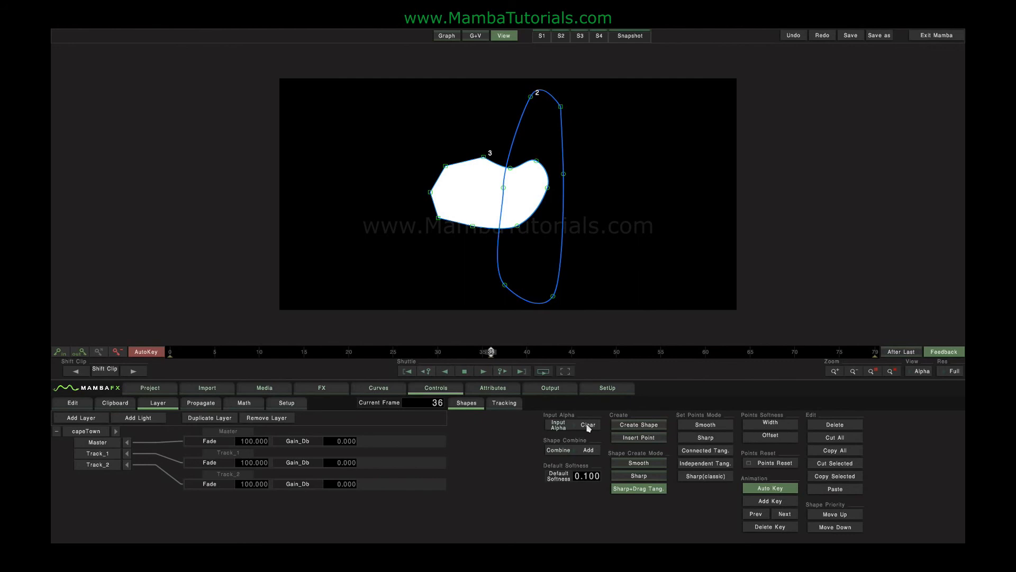
Add an RGB Key effect to the capeTown clip and set its tolerance to about 62.1 and softness to about 12.3.
left_click(477, 37)
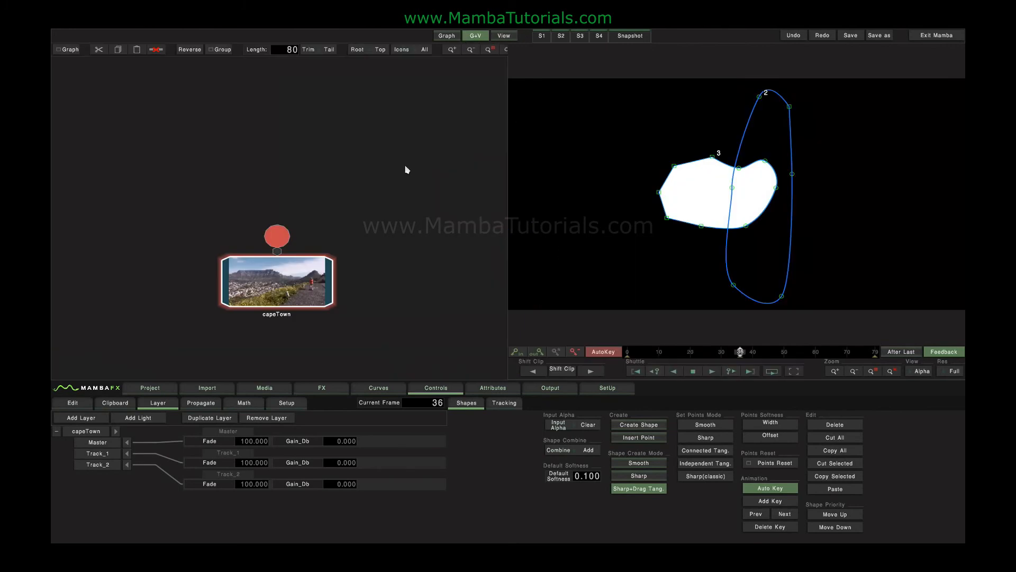
left_click(320, 389)
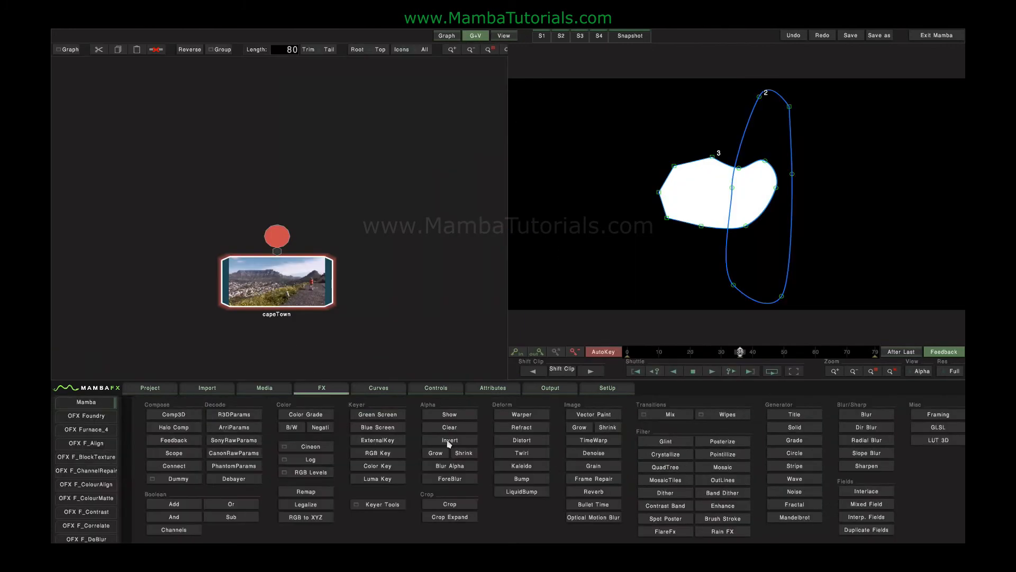
left_click(387, 453)
left_click(300, 192)
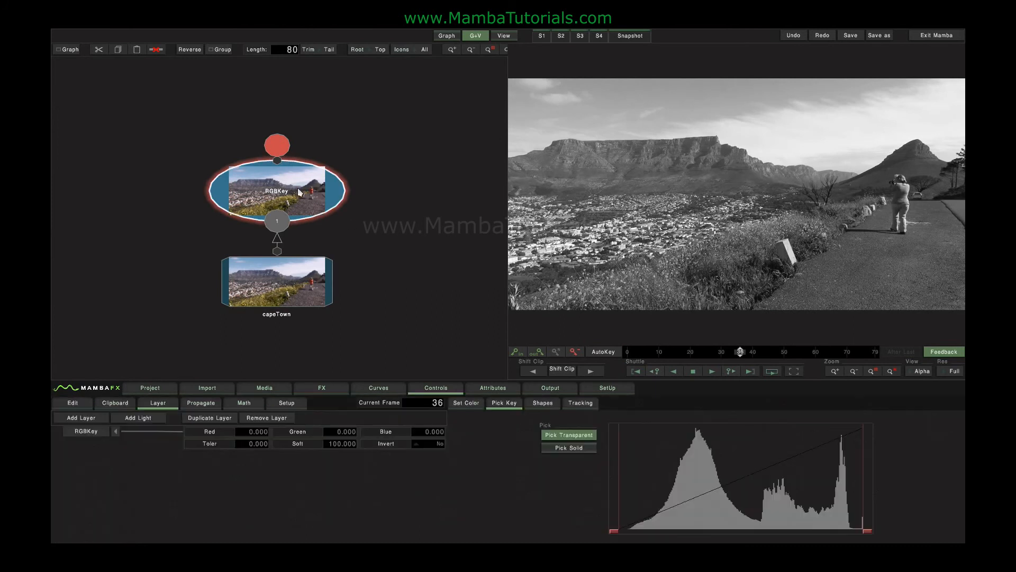
left_click_drag(865, 531, 809, 535)
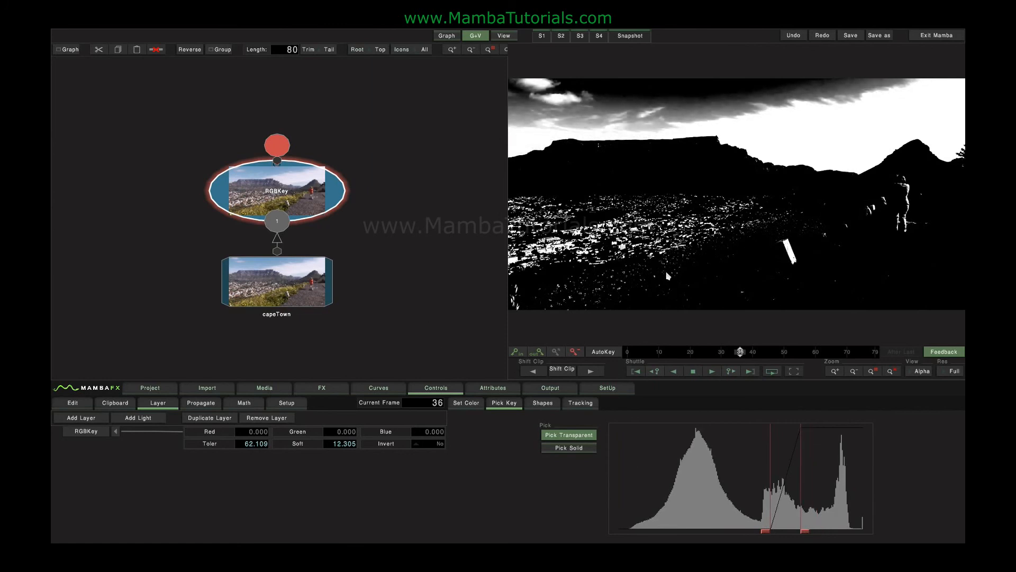
Compare the alpha of the capeTown clip with that of the RGBKey node by switching between them.
left_click(285, 291)
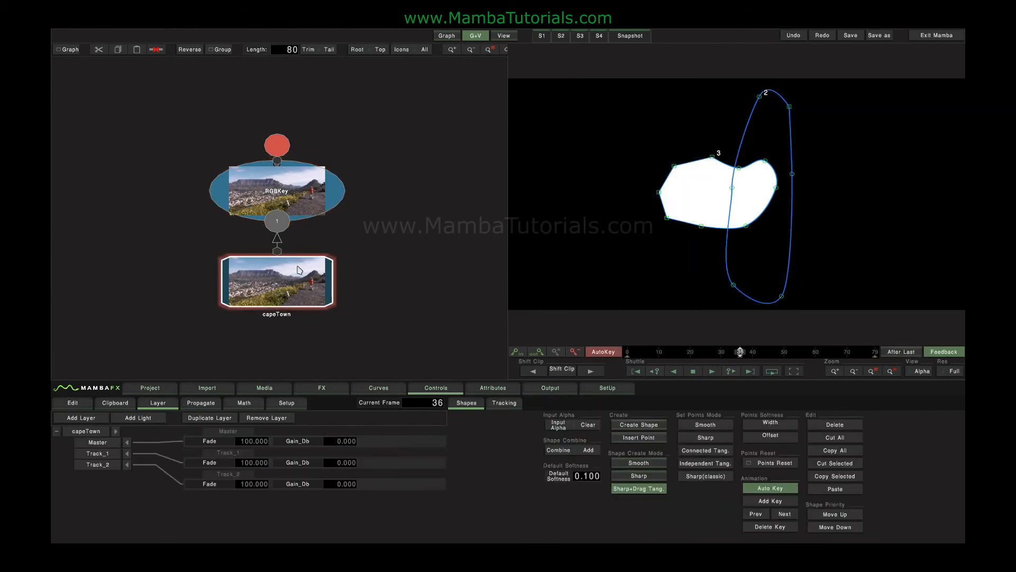
left_click(290, 193)
left_click(290, 193)
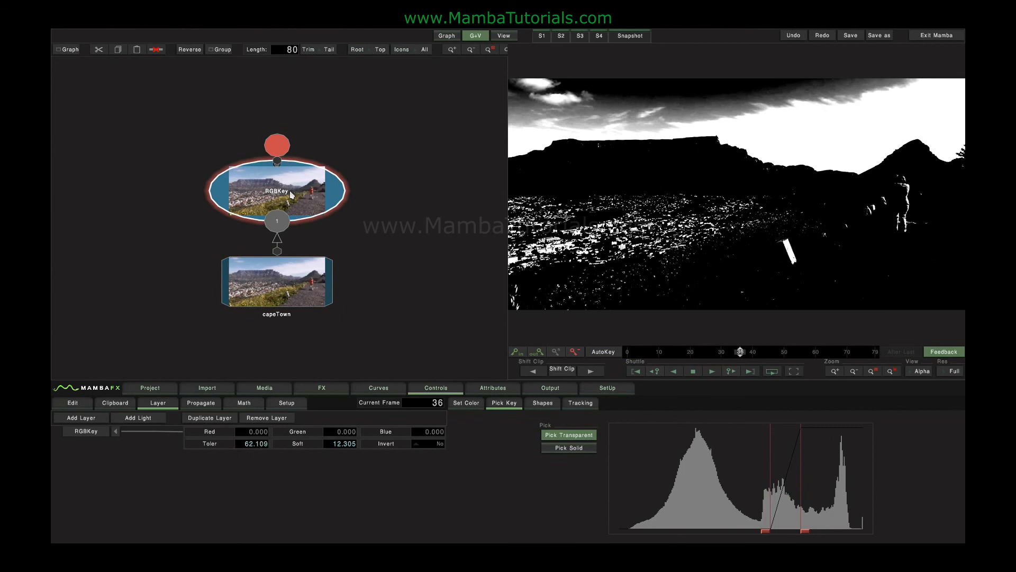
left_click(294, 291)
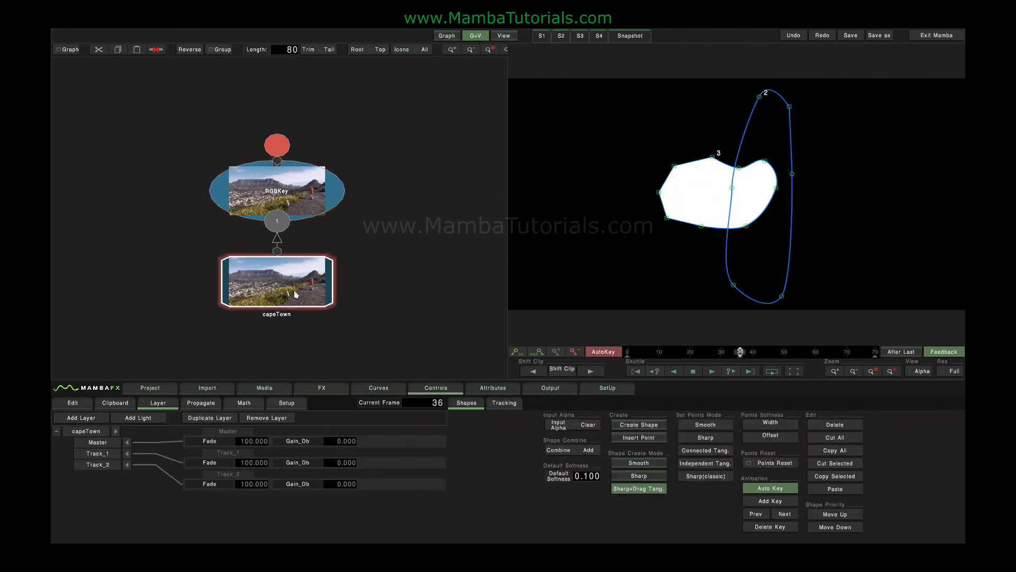
left_click(302, 198)
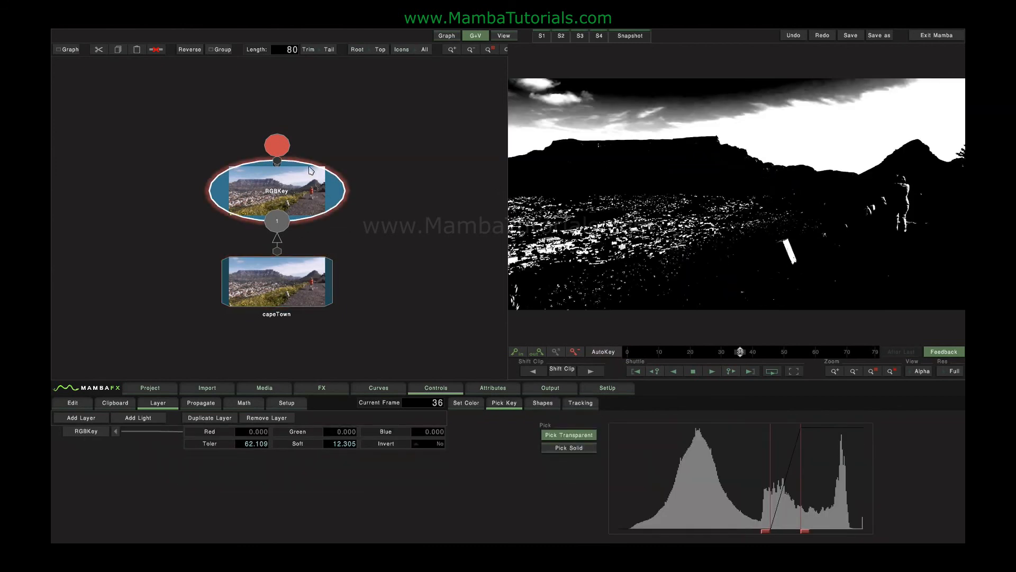
Show the RGBKey result in the full view and set its shapes' Input Alpha to Keep.
left_click(501, 36)
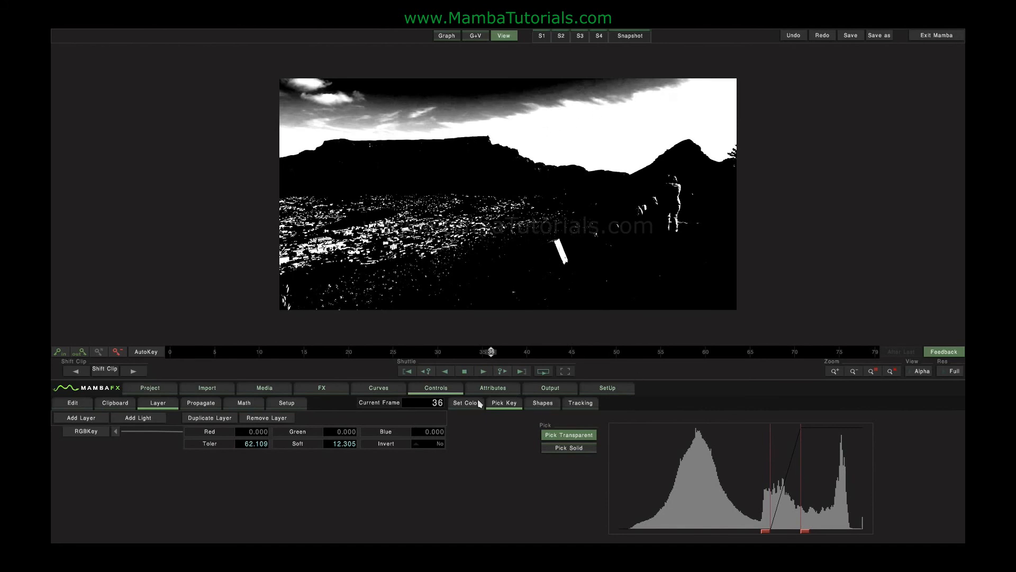
left_click(540, 404)
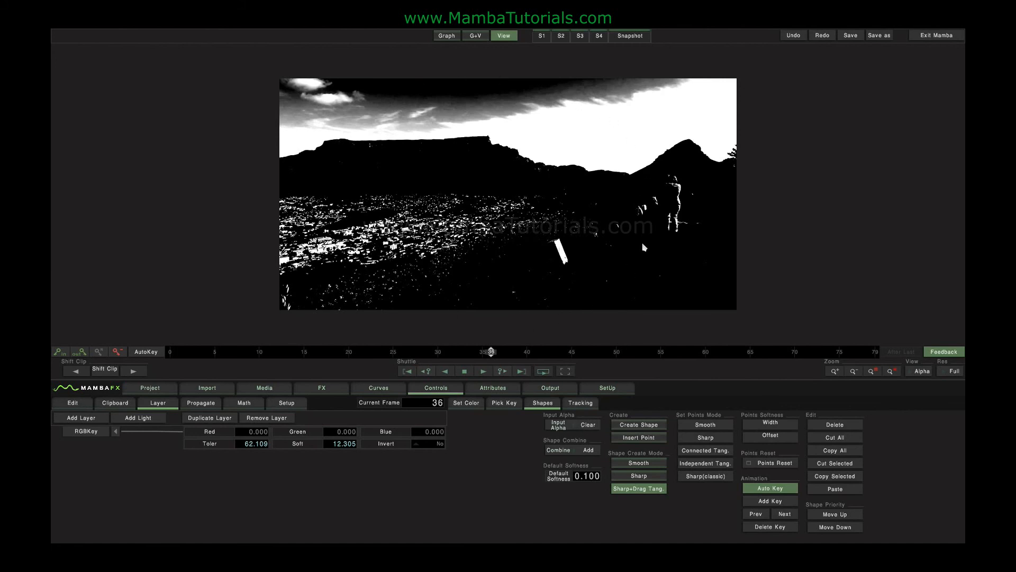
left_click(584, 427)
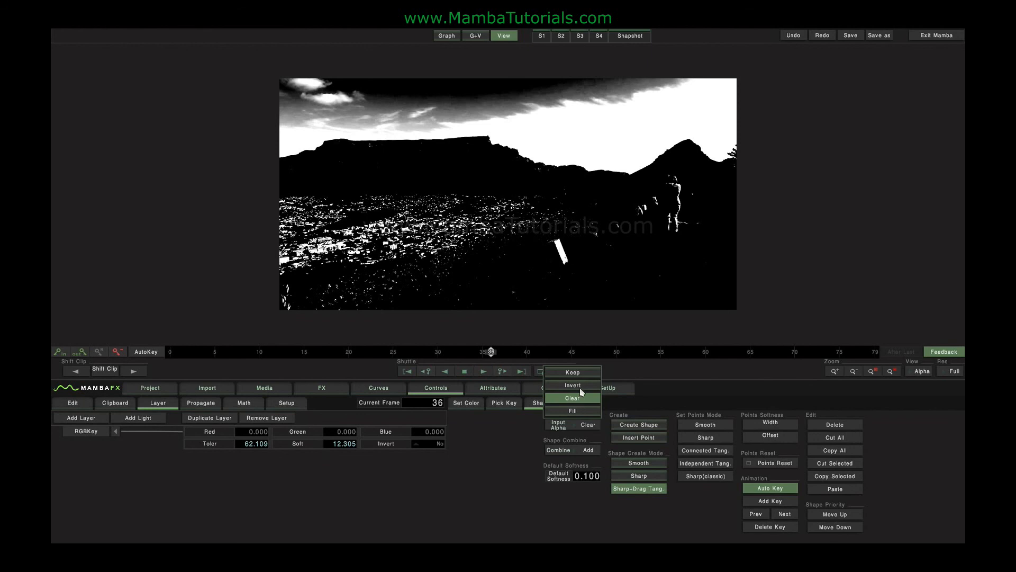
left_click(577, 373)
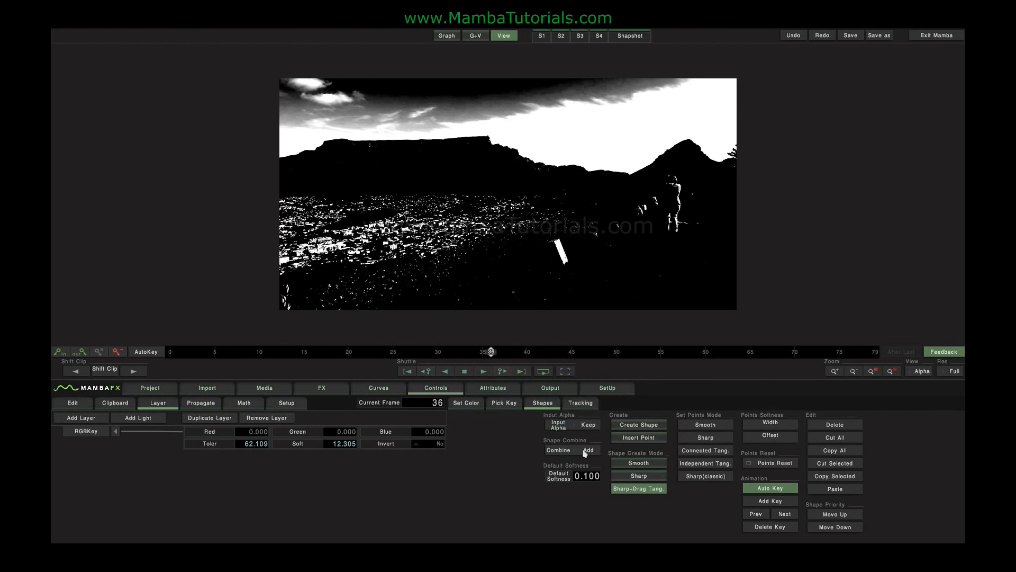
Create a closed shape around the sky, following just above the mountain ridge and extending beyond the frame edges.
left_click(628, 428)
left_click_drag(255, 73, 253, 110)
left_click(245, 142)
left_click(281, 142)
left_click(323, 135)
left_click(370, 131)
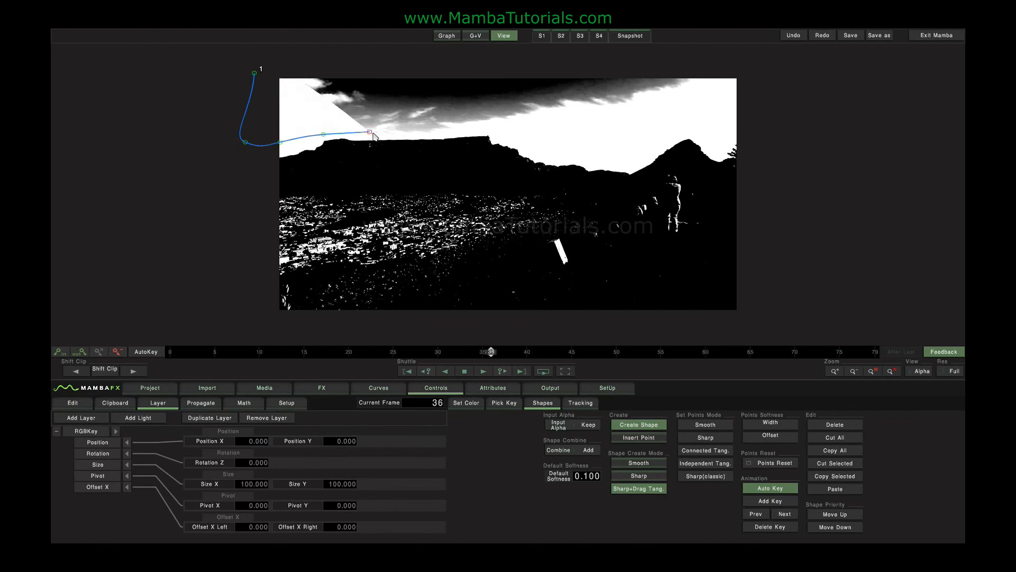
left_click(466, 129)
left_click(536, 128)
left_click(599, 142)
left_click_drag(662, 139, 681, 140)
left_click(711, 129)
left_click(765, 120)
left_click(766, 74)
right_click(767, 75)
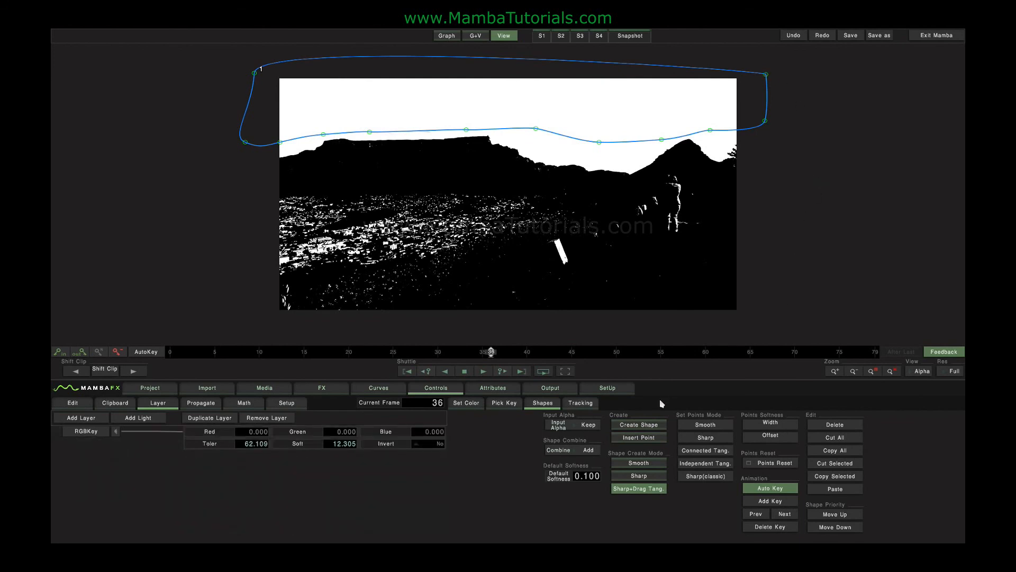
Create a closed shape in Subtract mode around the land, following just below the mountain ridge and extending outside the frame.
left_click(588, 449)
left_click(638, 424)
left_click_drag(255, 178, 379, 143)
left_click_drag(475, 143, 673, 166)
left_click_drag(690, 165, 701, 170)
left_click(728, 181)
left_click_drag(754, 193, 758, 199)
left_click_drag(761, 314, 756, 322)
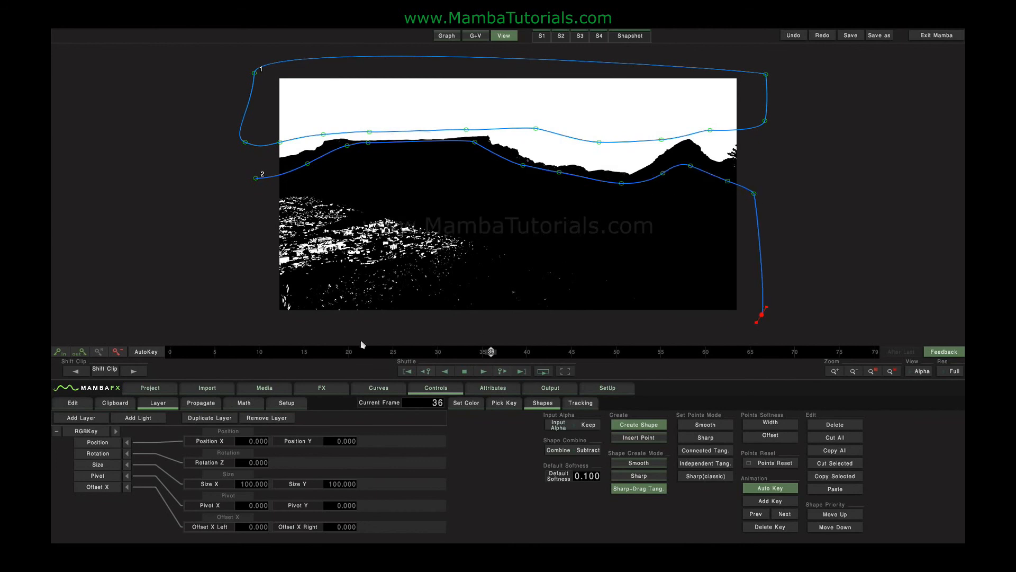
left_click(314, 337)
left_click_drag(185, 280, 184, 261)
left_click(256, 178)
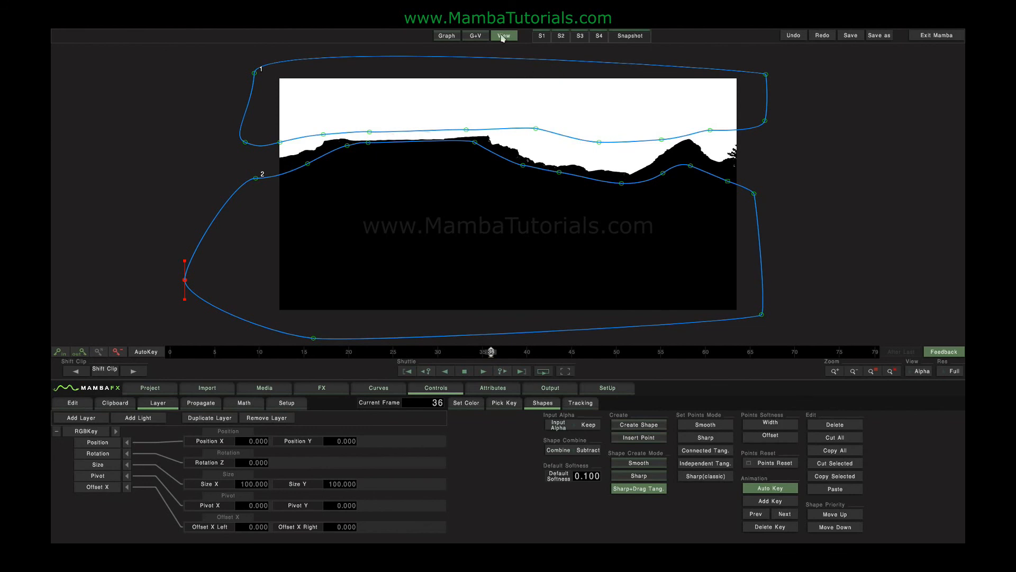
Show the node graph beside the viewer, set the node icons to None and examine the small connectors on top of RGBKey.
left_click(485, 36)
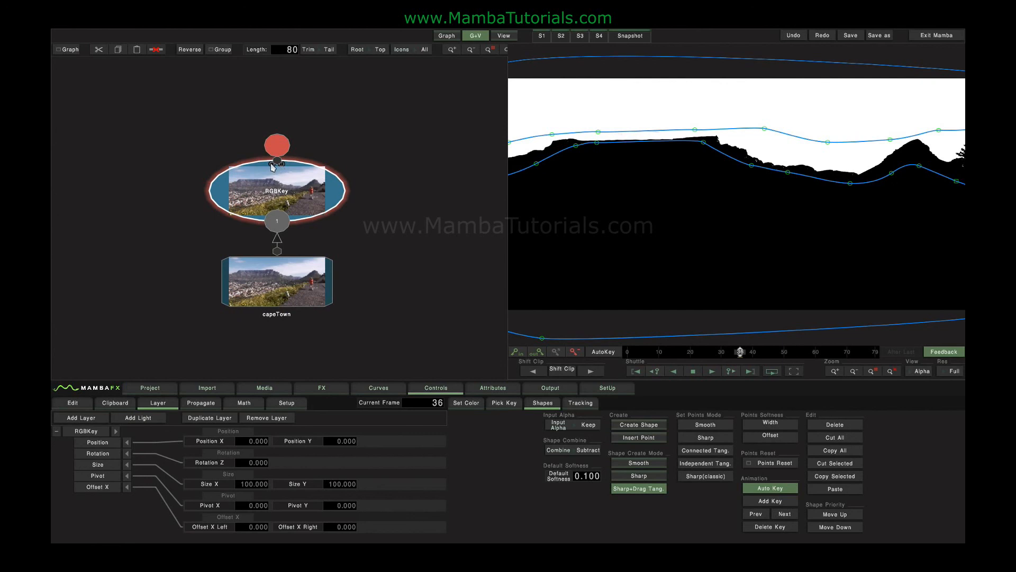
left_click(425, 48)
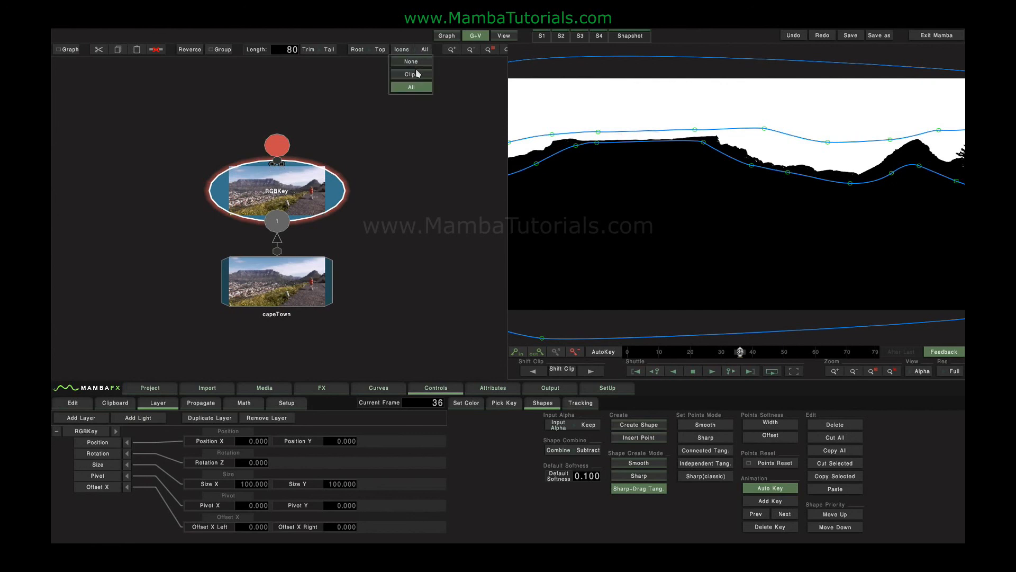
left_click(417, 62)
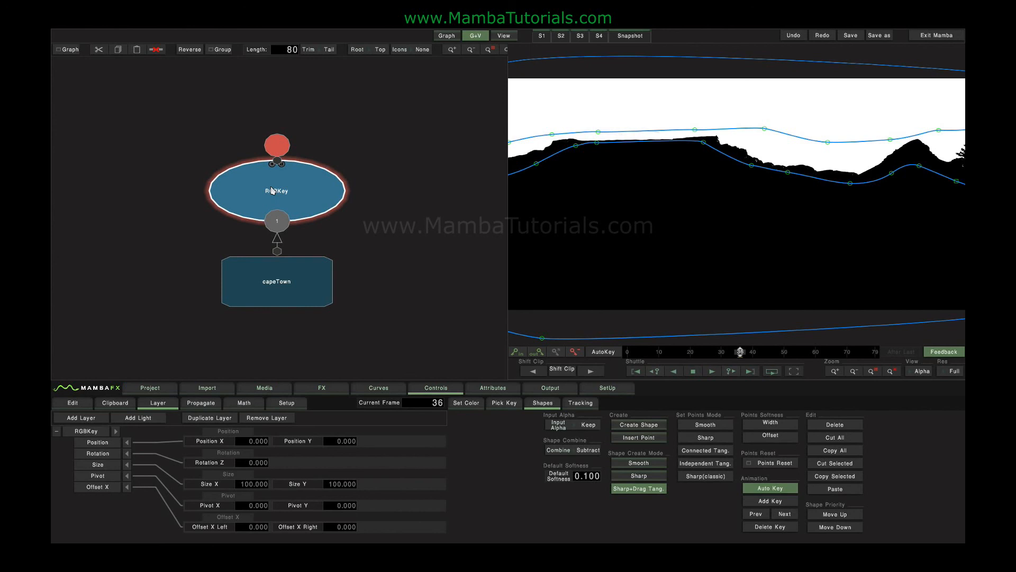
left_click(281, 164)
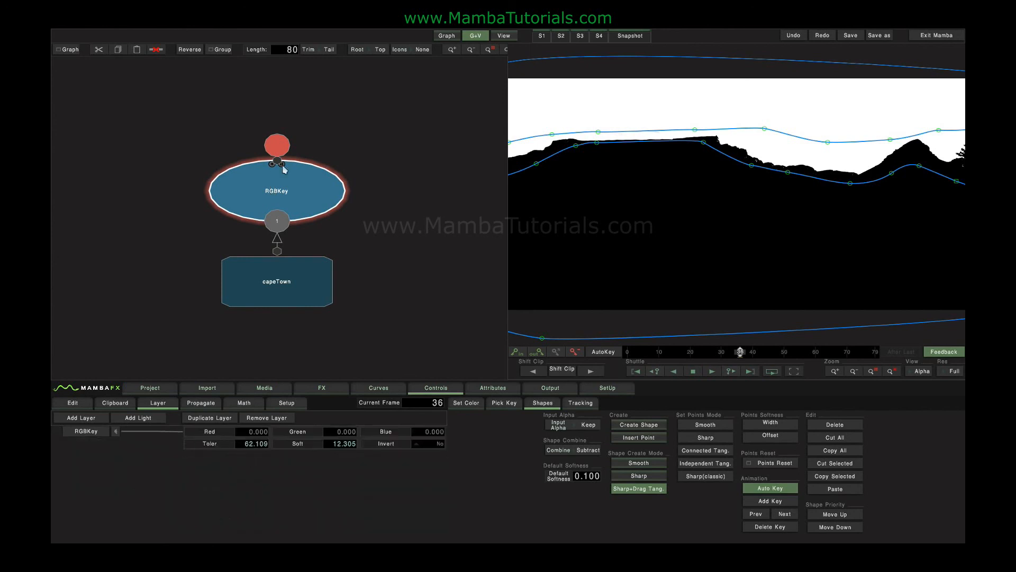